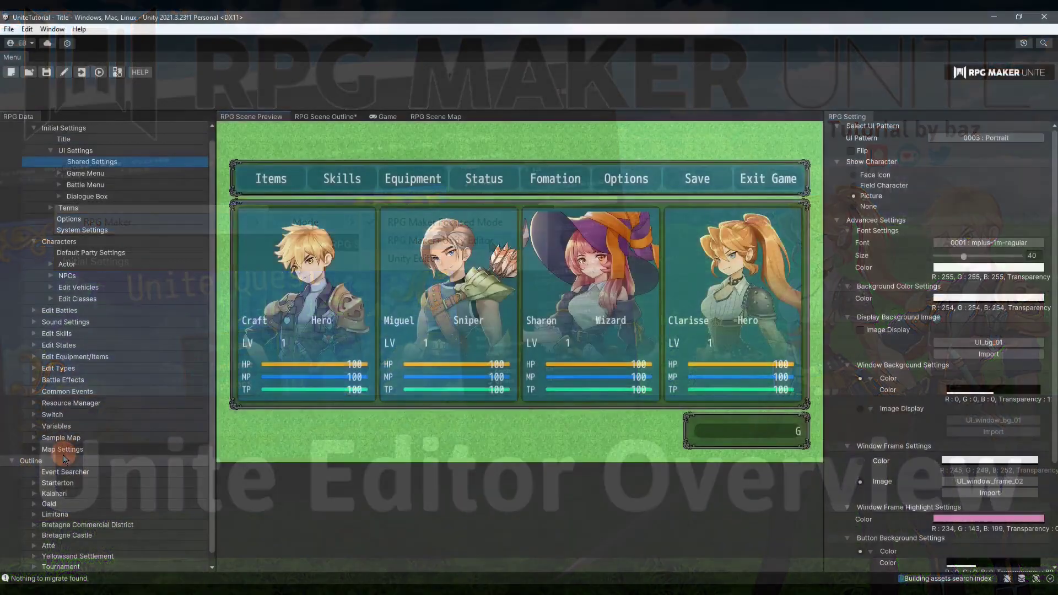
Step: Open the Starterton Inn map's collision placement layer, then load the WorldMap1 sample map
click(89, 507)
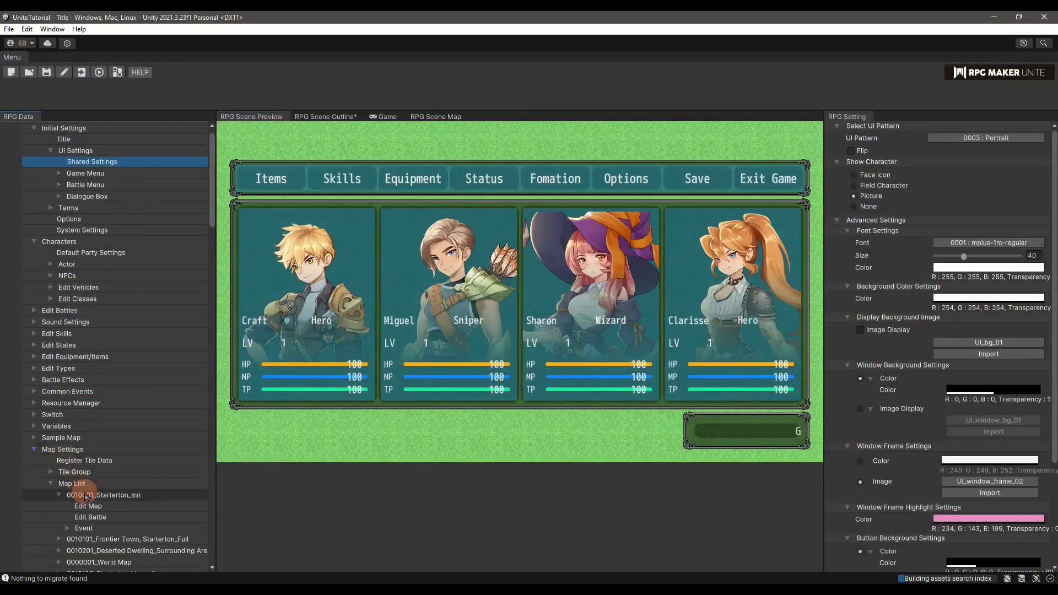
click(83, 440)
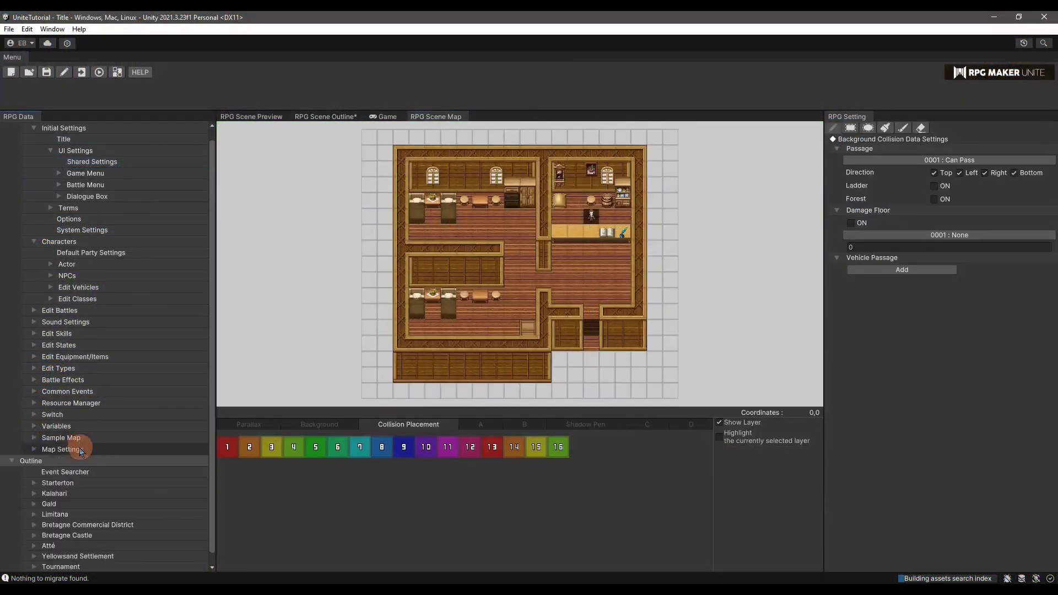
click(82, 450)
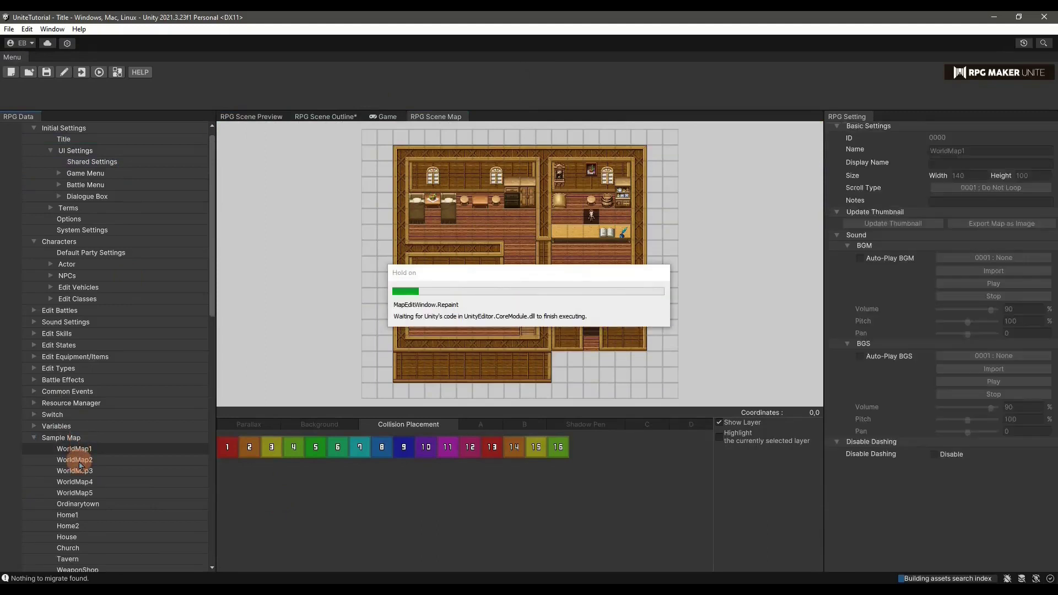
click(68, 439)
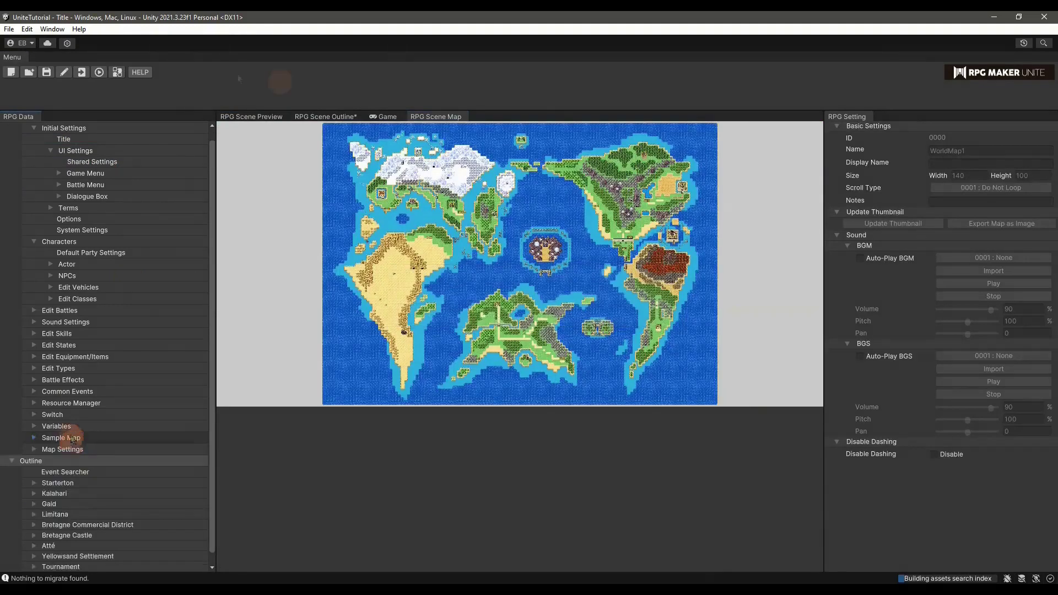
Step: Switch the editor to RPG Maker+Unity Editor mode via Window > RPG Maker > Mode
click(52, 28)
click(316, 104)
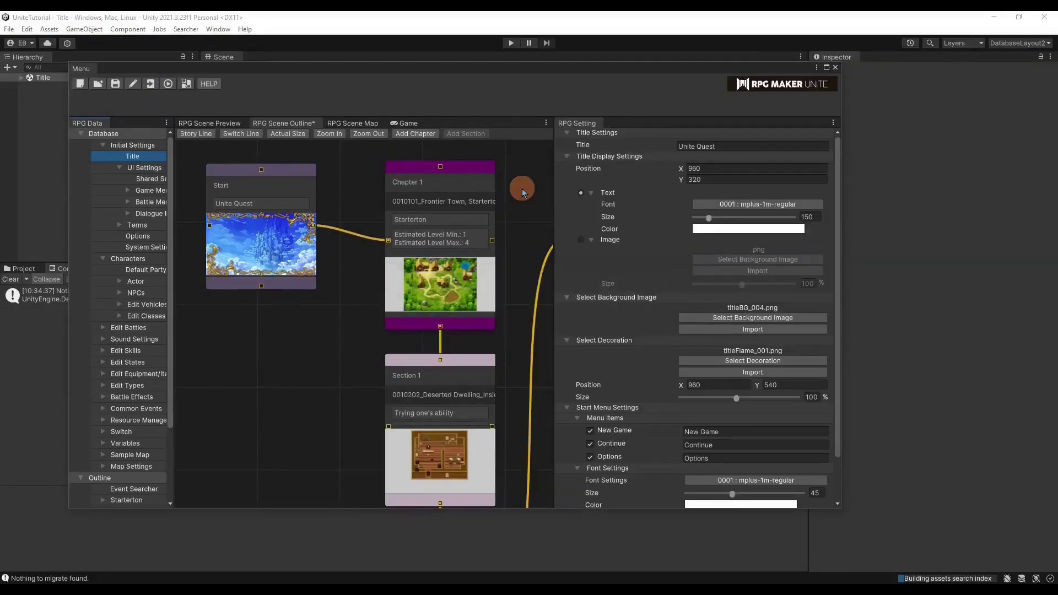
drag(459, 69, 517, 70)
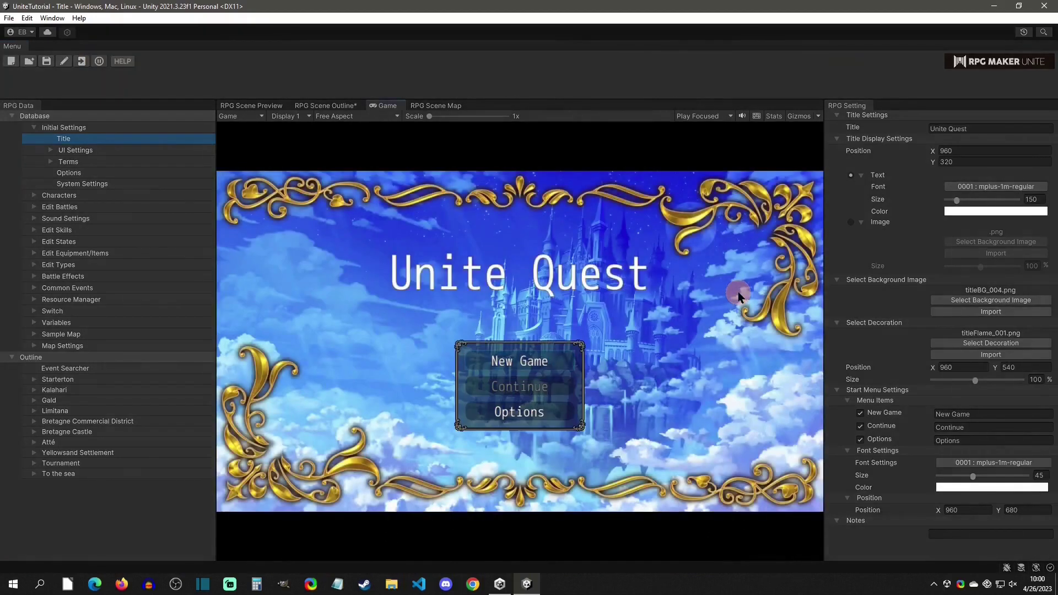
Step: Start a New Game and advance the opening house-scene dialogue by two messages
click(537, 360)
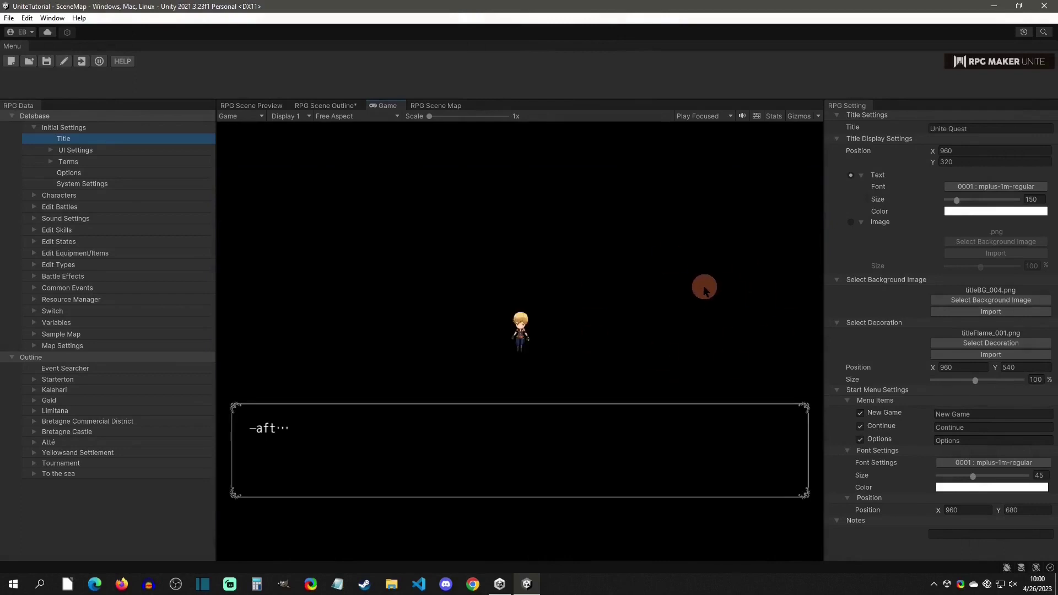
key(Return)
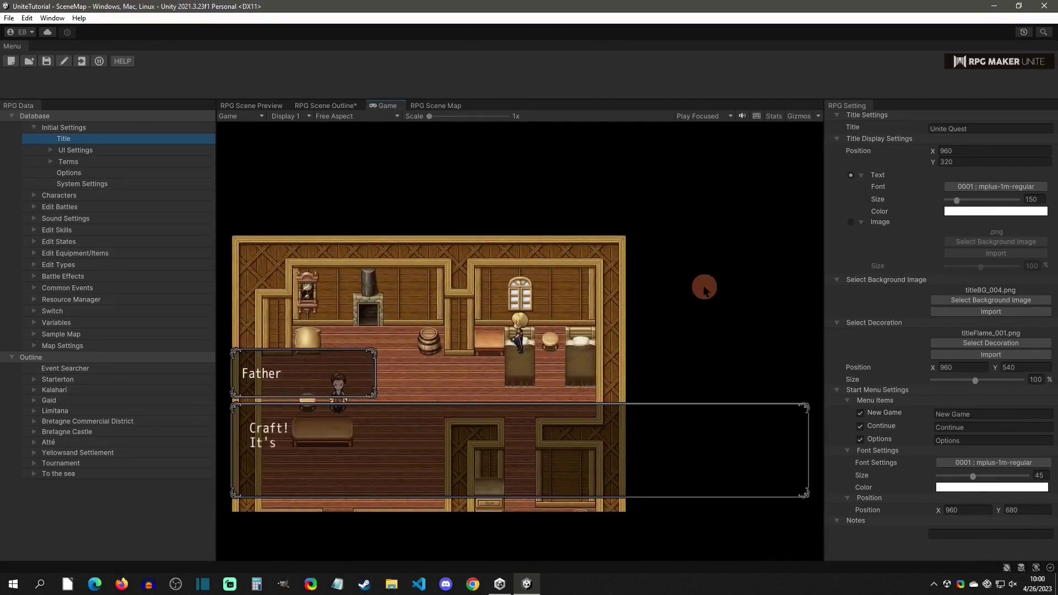
key(Return)
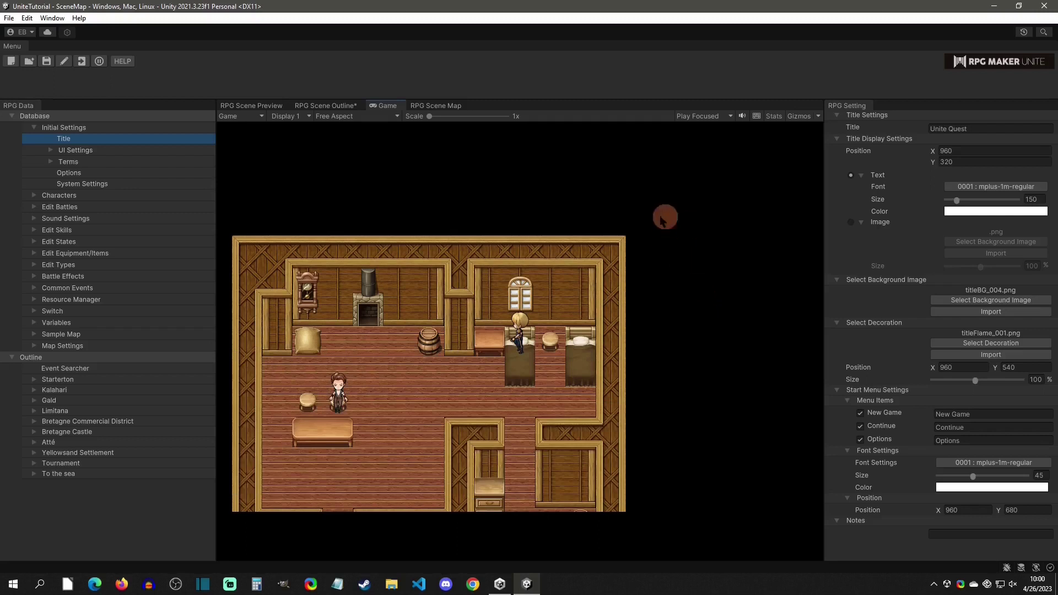
Step: Stop the play-test, then begin a new project and cancel the Import Game Data dialog
click(99, 61)
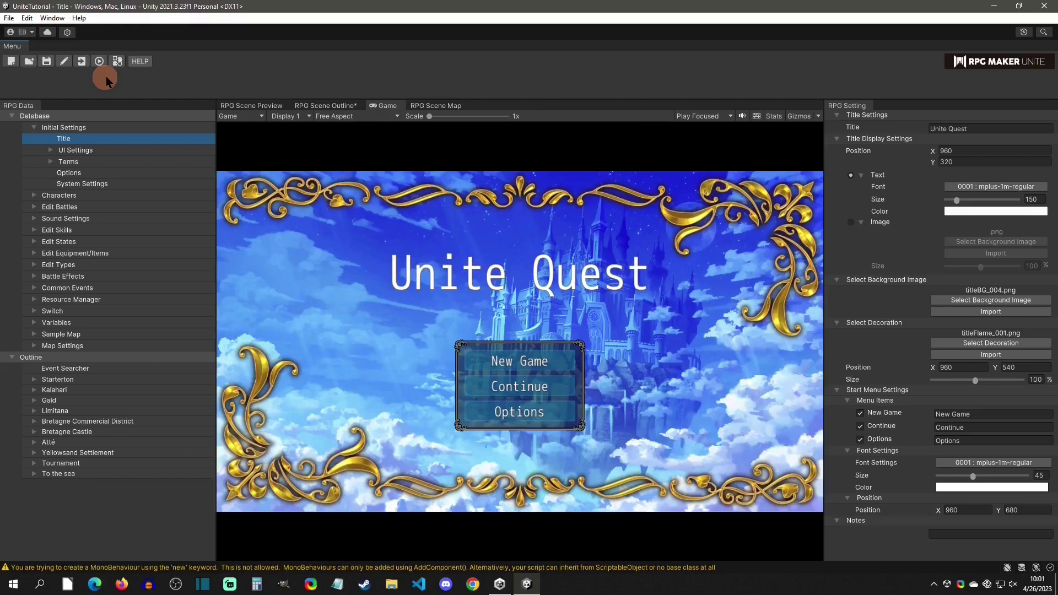
click(11, 61)
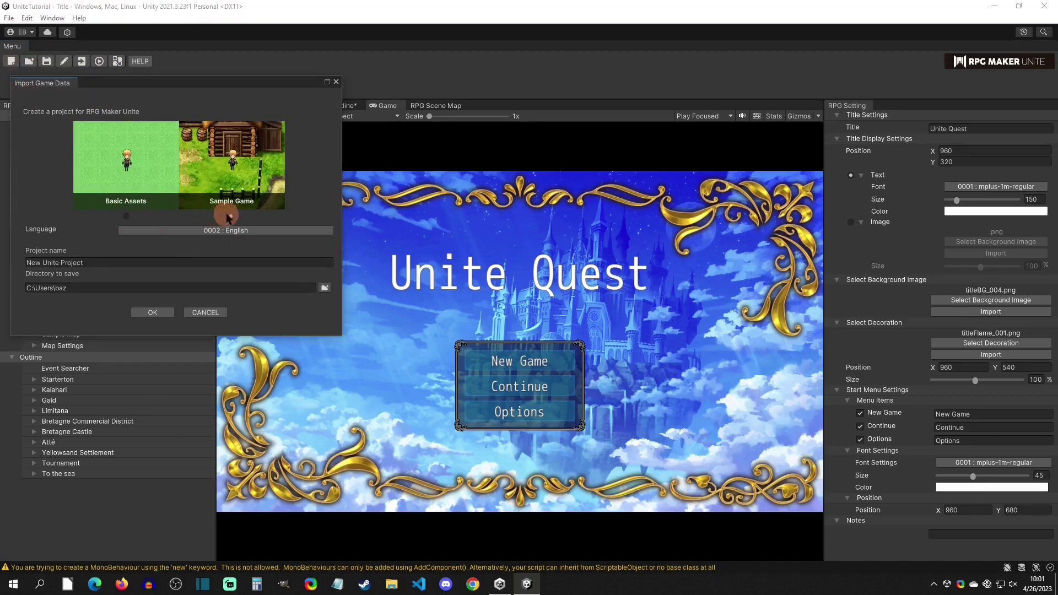
click(335, 81)
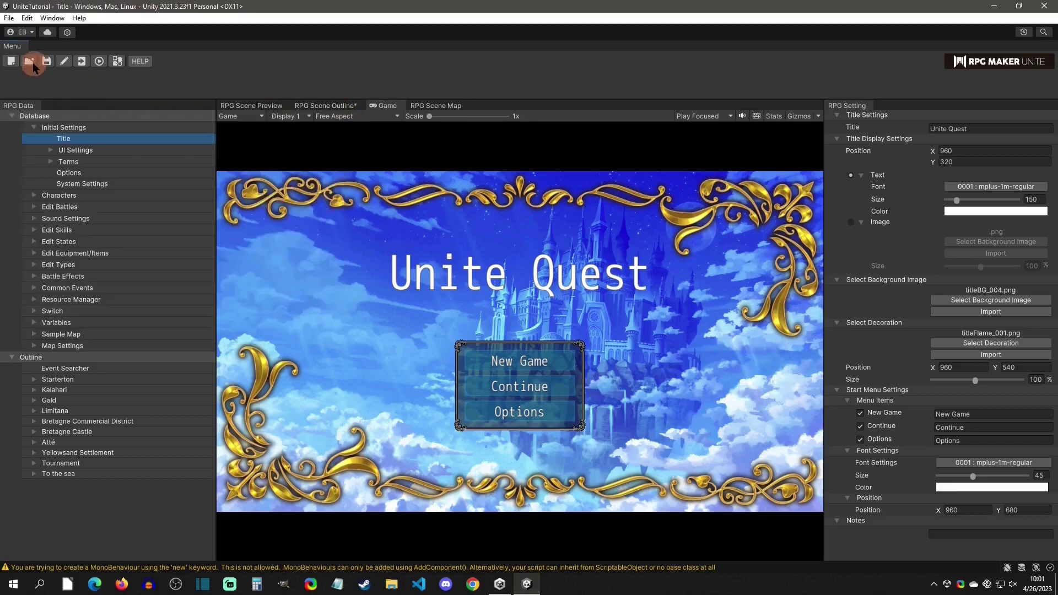
click(32, 62)
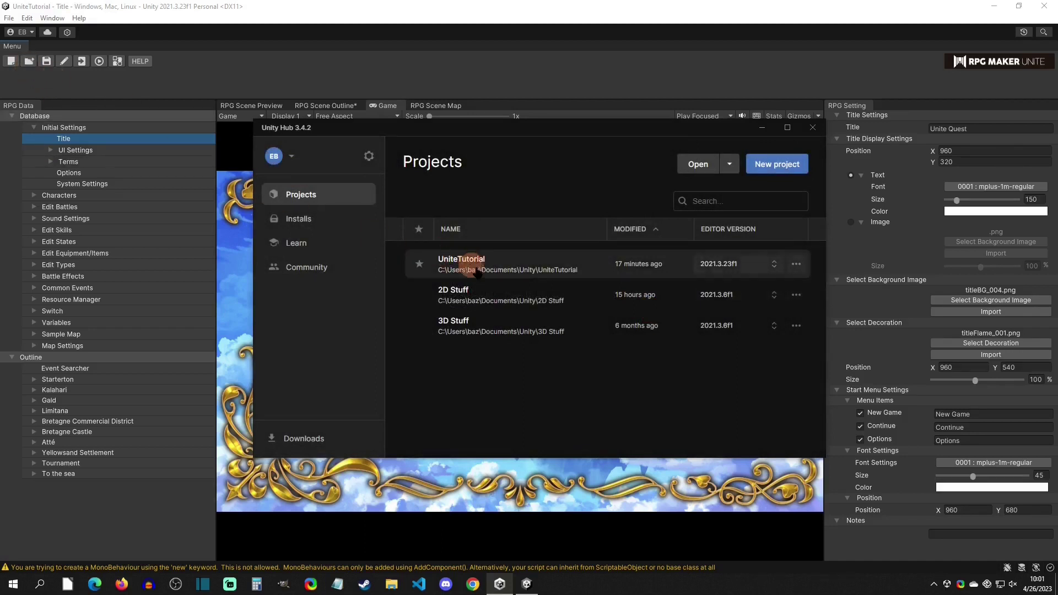
click(797, 264)
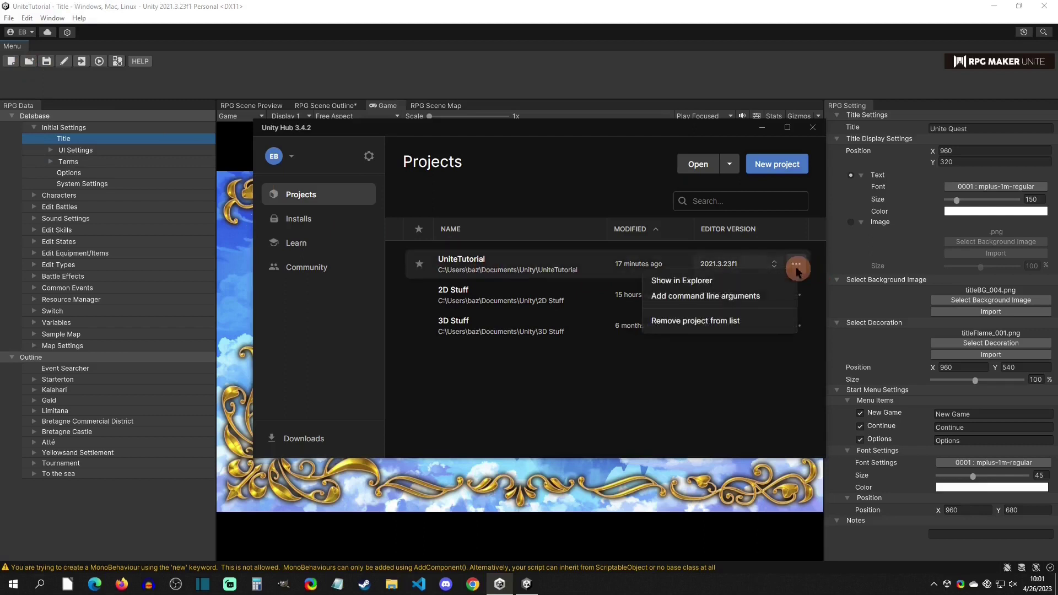
click(714, 284)
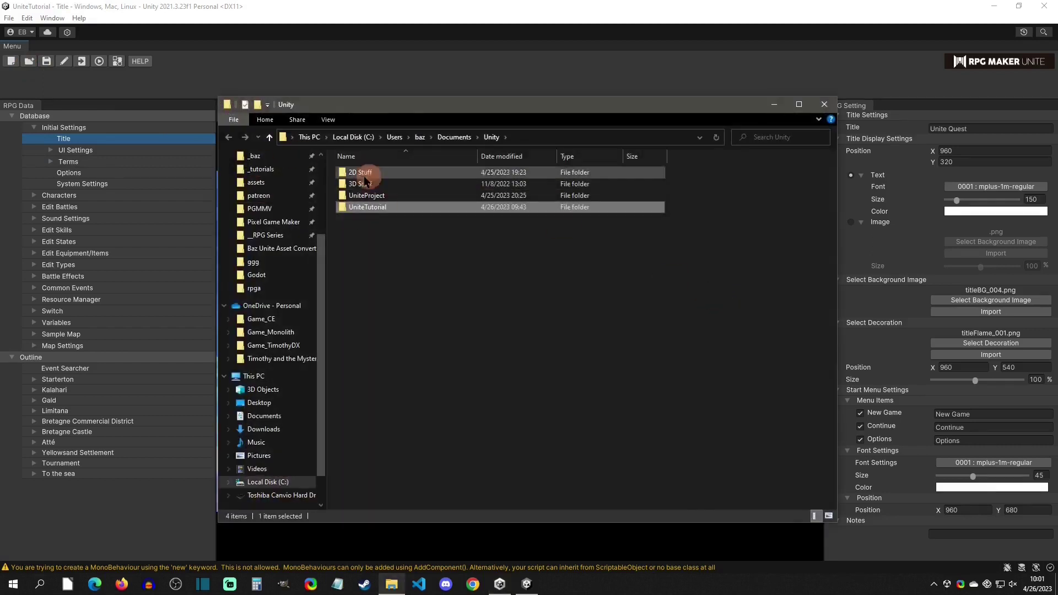
double_click(362, 208)
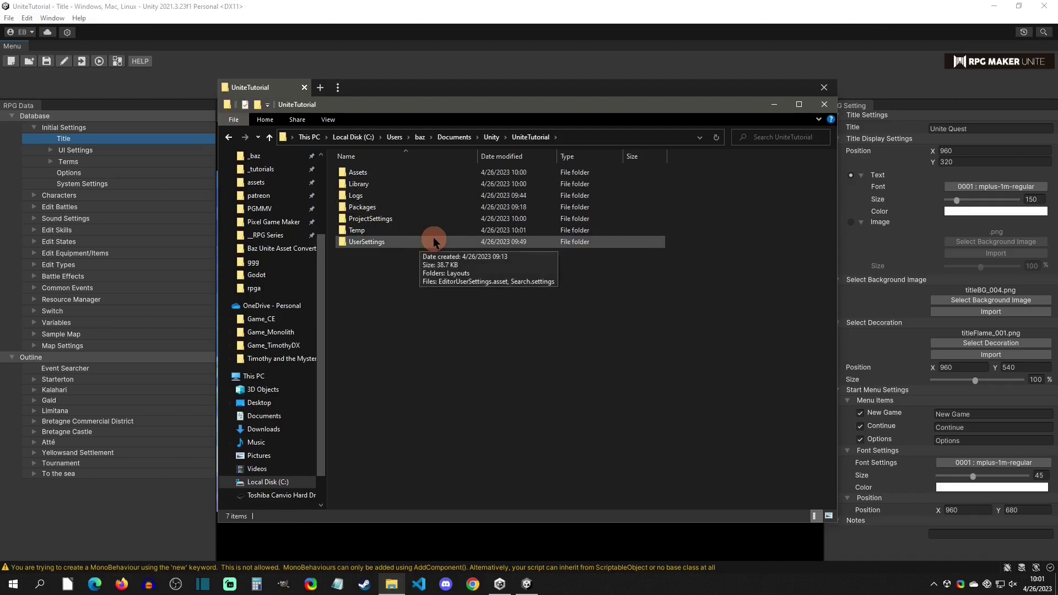
click(825, 87)
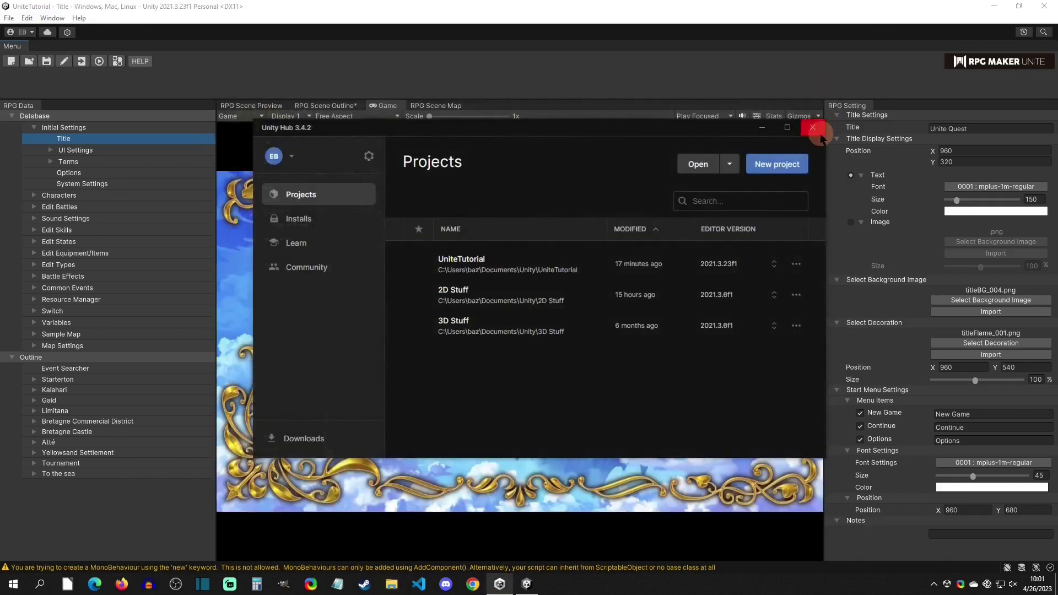
click(819, 124)
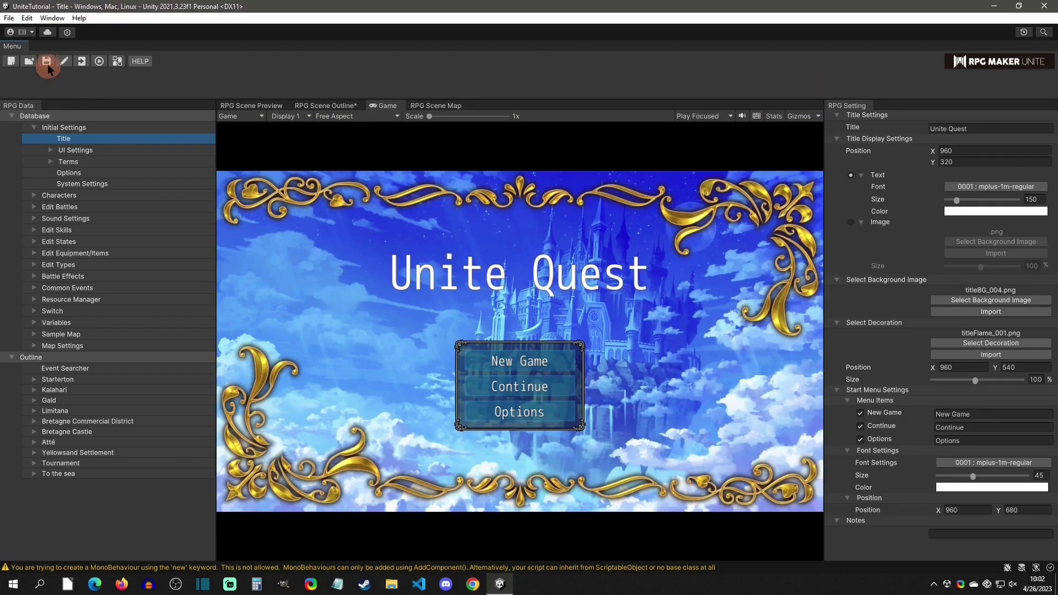
click(65, 62)
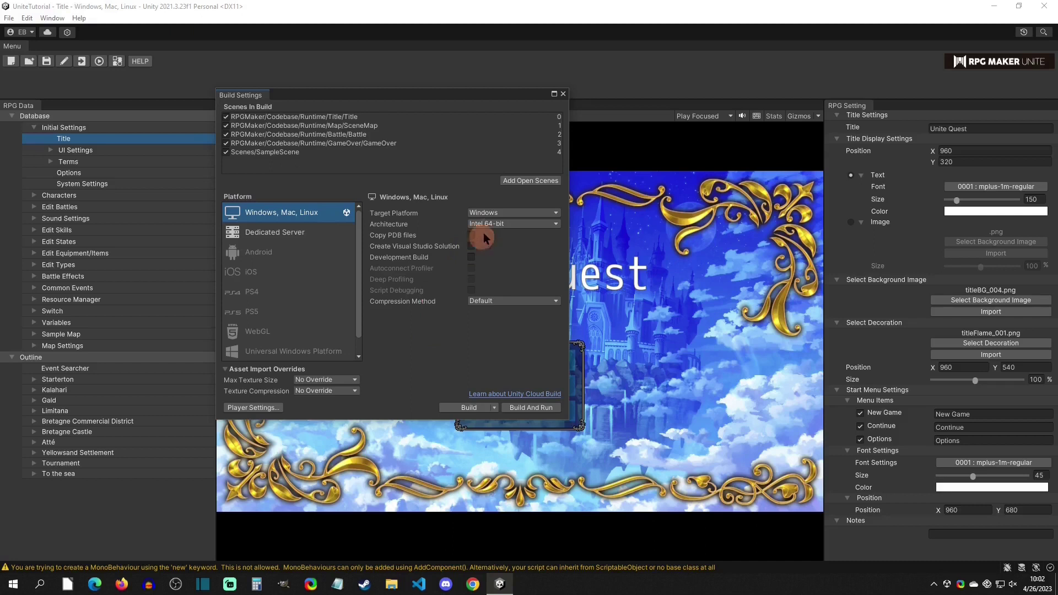
click(509, 213)
click(511, 223)
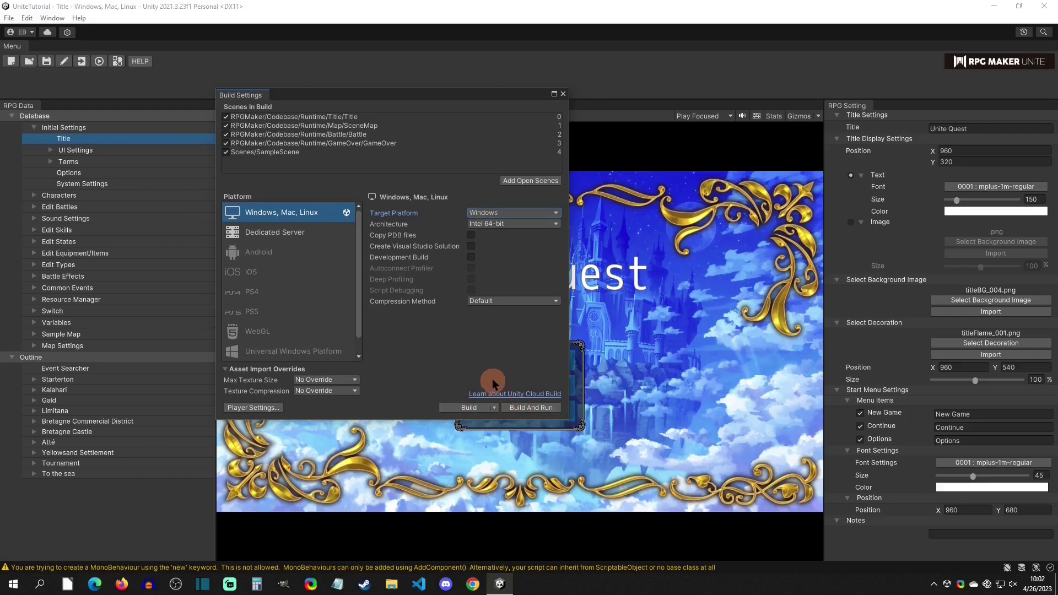
click(563, 94)
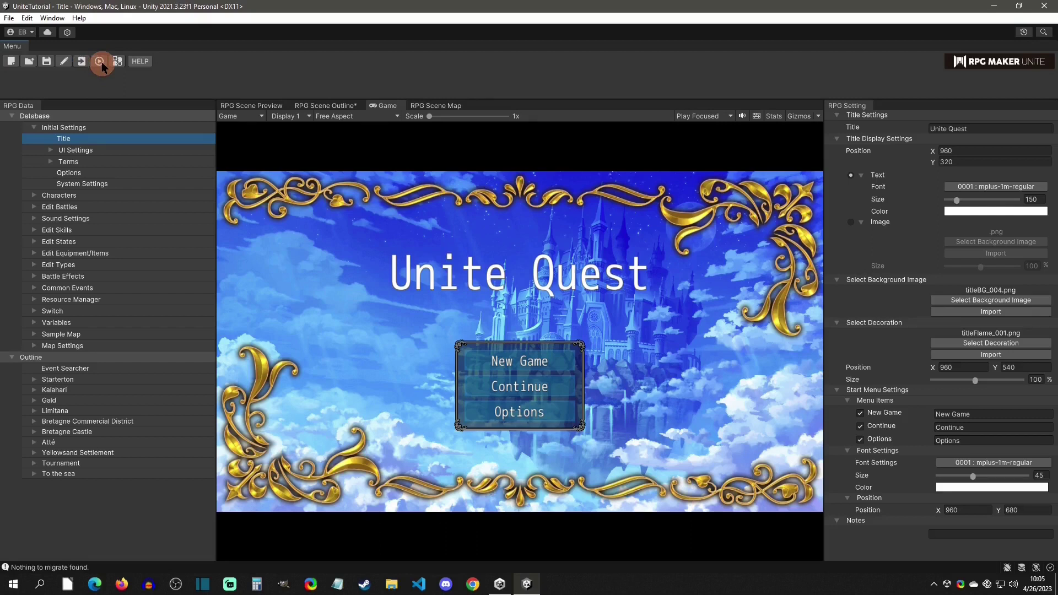
click(119, 62)
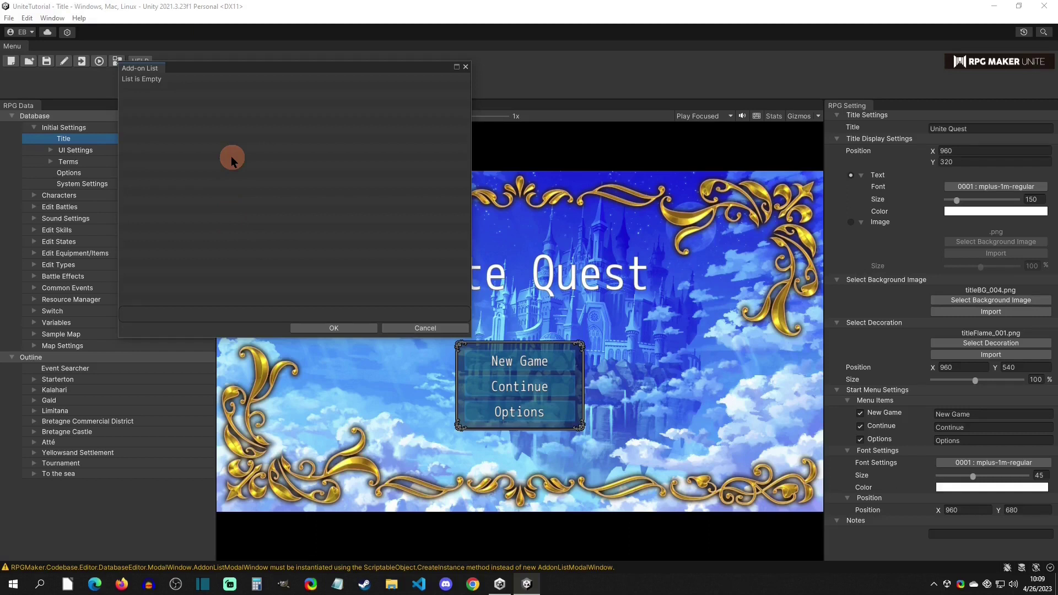
click(322, 326)
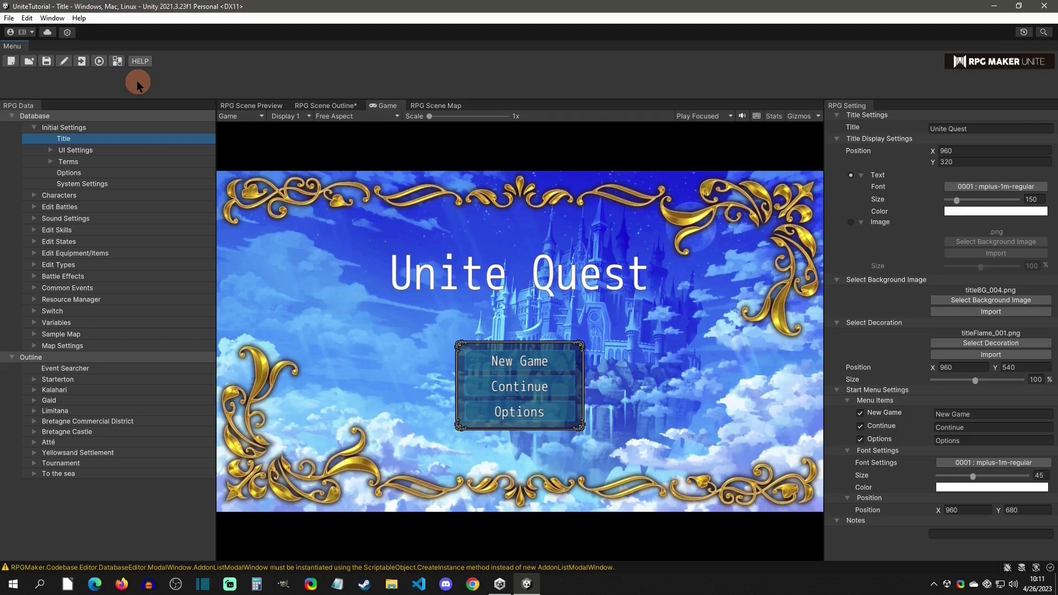
Step: Collapse and re-expand the Database tree, then select an entry in it
click(12, 115)
click(11, 115)
click(100, 141)
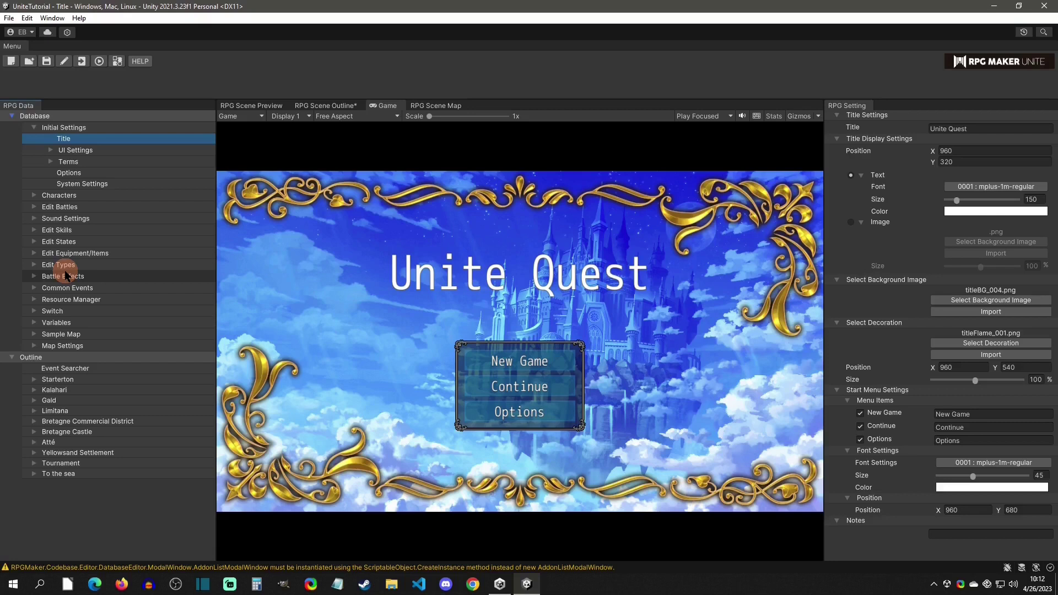
Step: Edit the 0010001_Starterton_Inn map from Map Settings > Map List, then select Initial Settings > Title
click(34, 345)
click(94, 381)
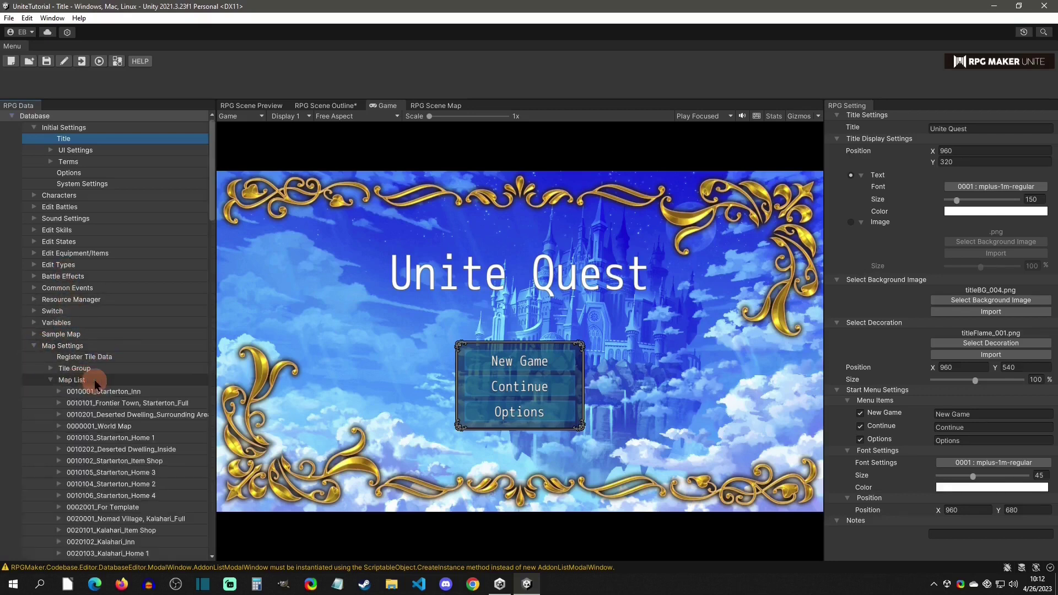
click(116, 392)
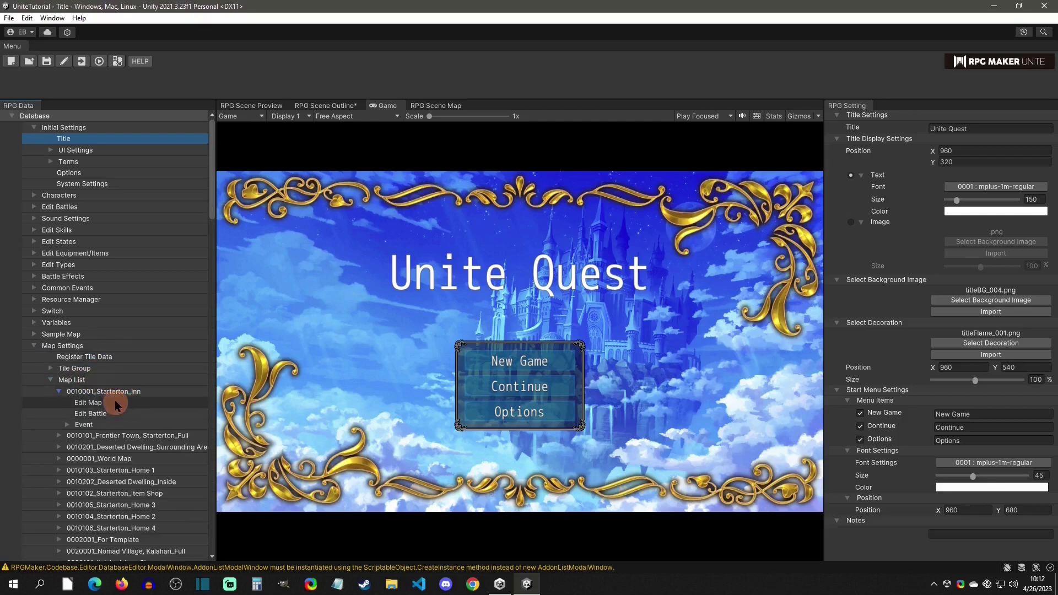
click(114, 401)
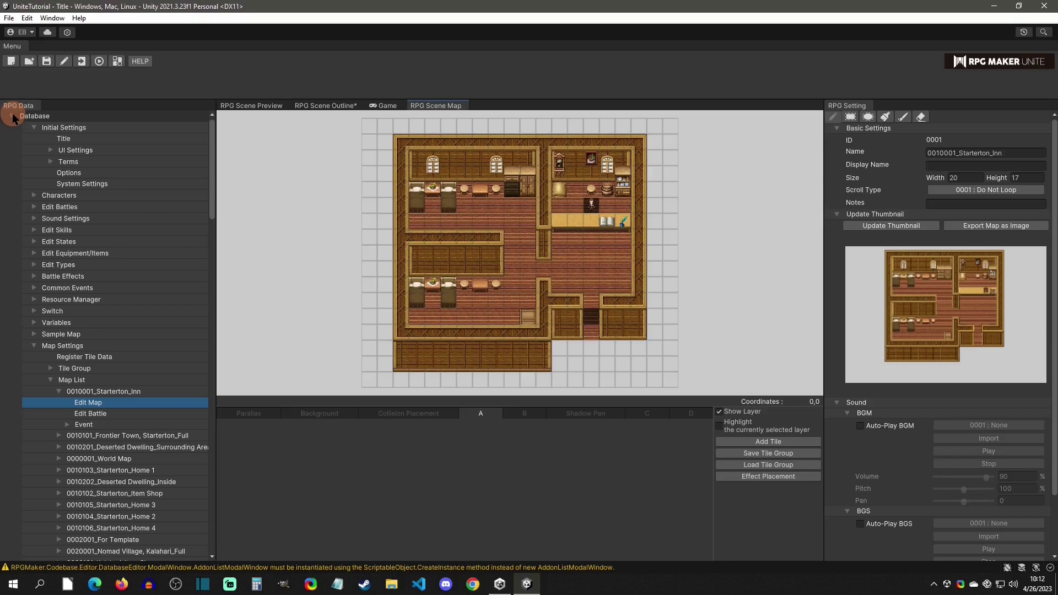
click(63, 138)
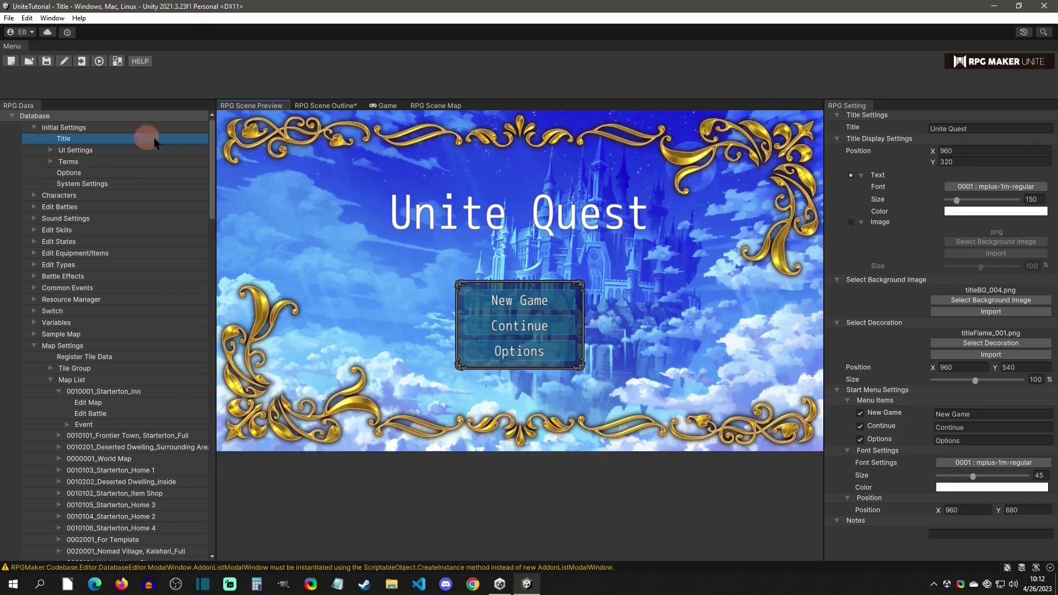
Step: Preview alternative title background images, then cancel to keep titleBG_004.png
click(951, 130)
click(1000, 300)
click(755, 297)
click(754, 288)
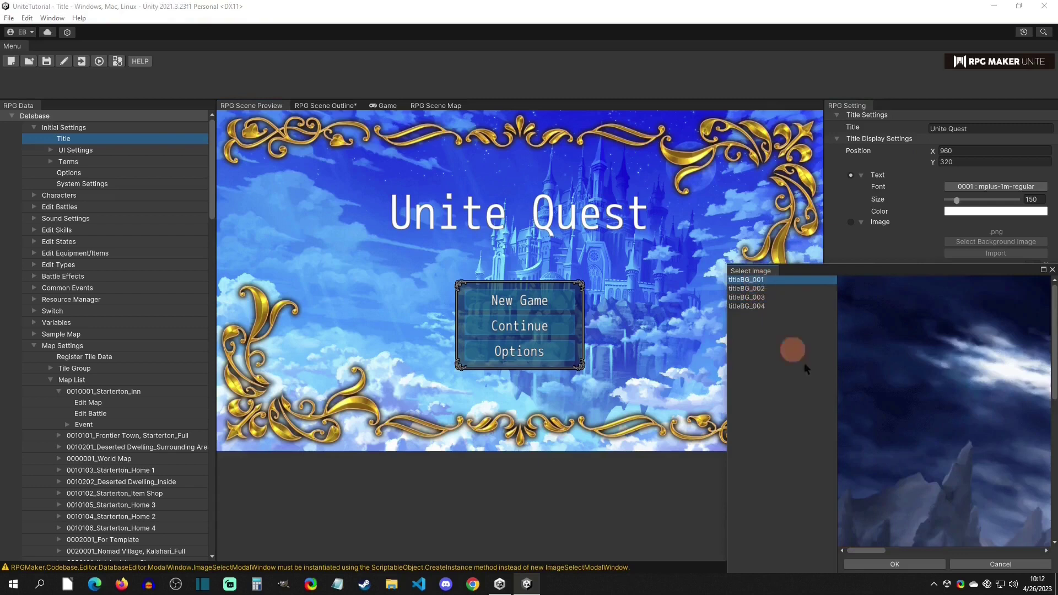
click(984, 561)
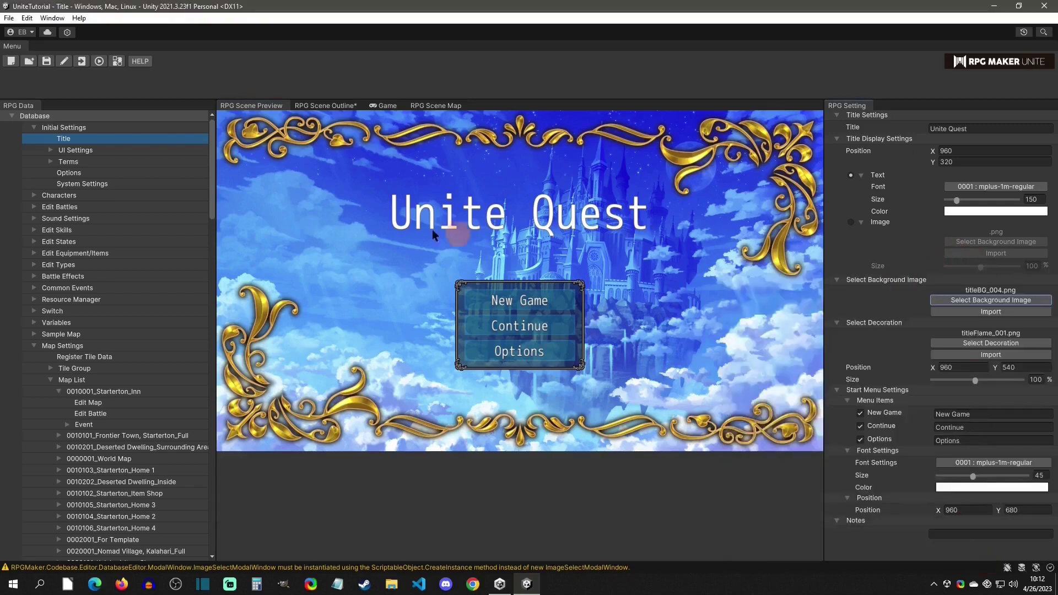
Step: Review System Settings and the target platform list without changing anything
click(114, 185)
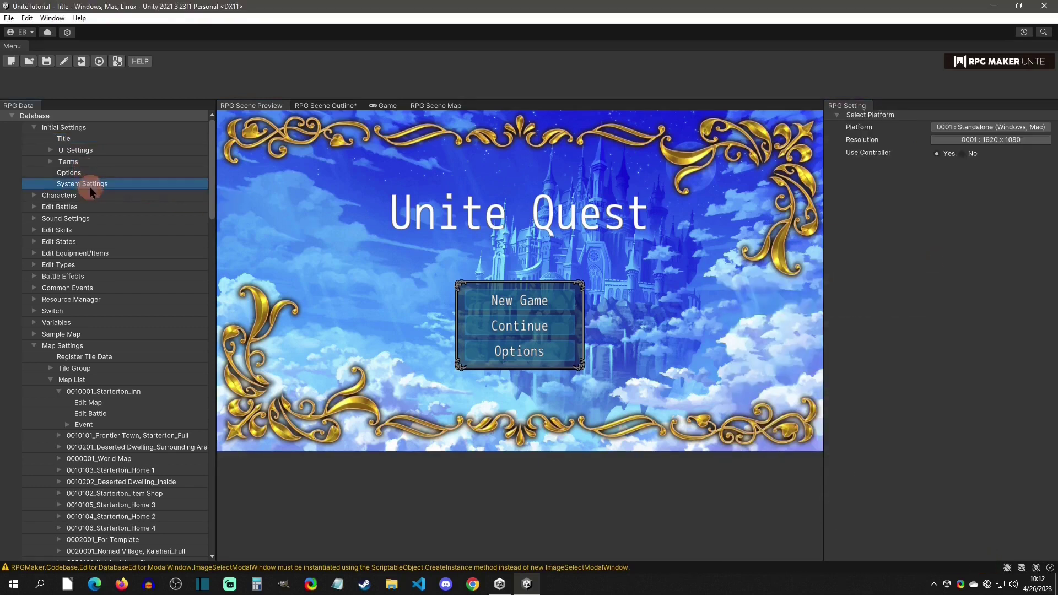
click(429, 208)
click(995, 146)
click(956, 127)
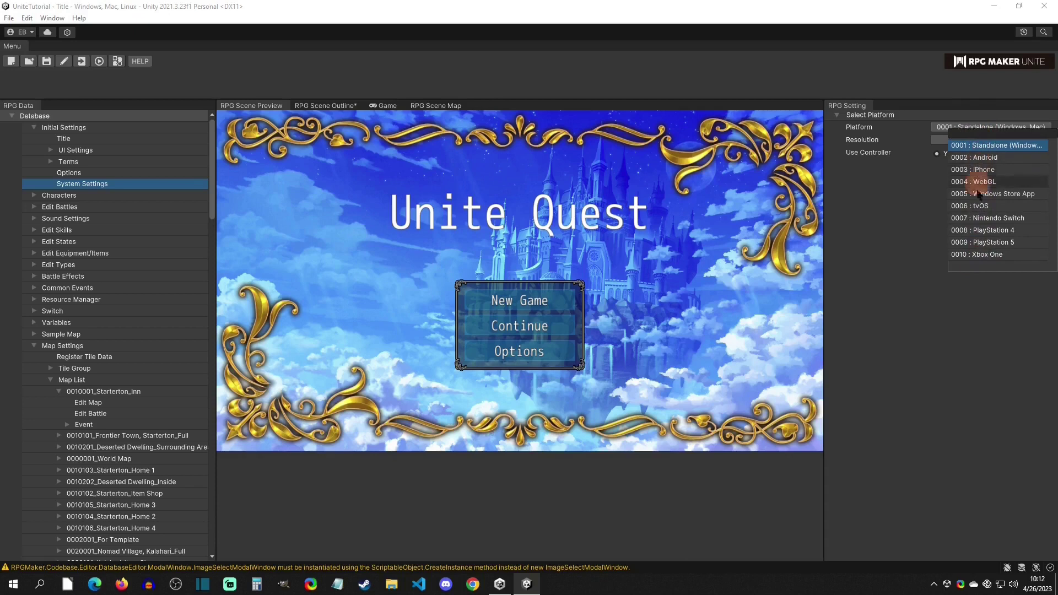
click(964, 268)
Step: View the Options settings, collapse Map Settings, and go back to Title settings
click(65, 173)
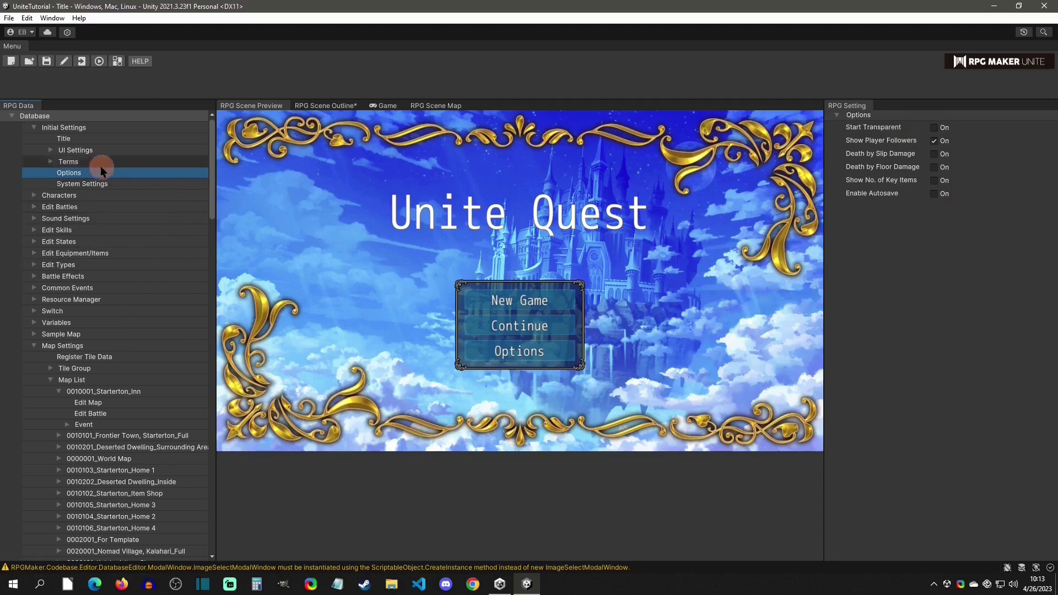
click(33, 345)
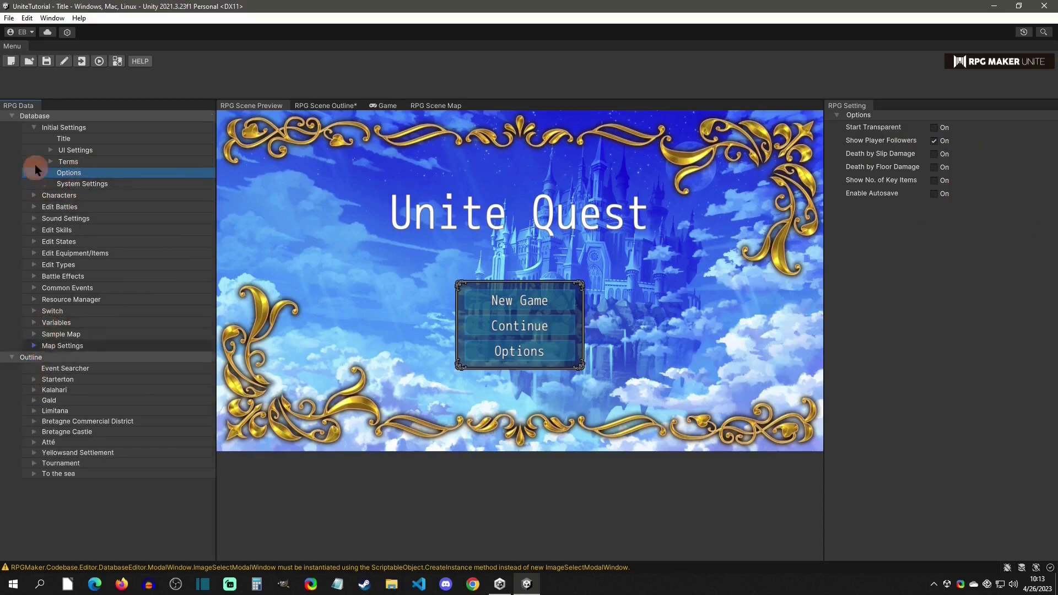
click(66, 138)
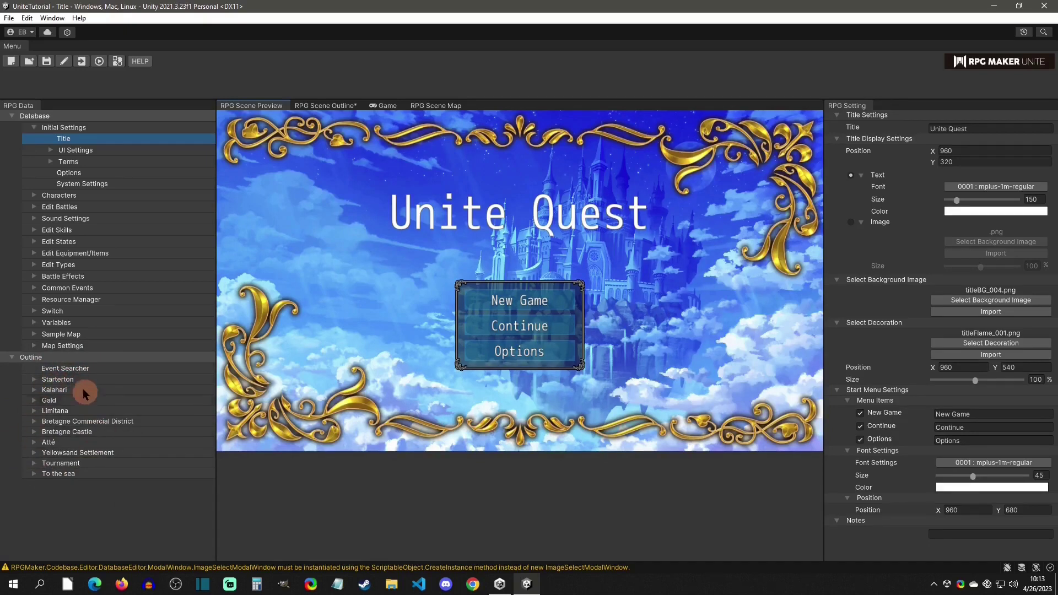
Step: Open the RPG Scene Outline, check its add chapter/section menu, and select Chapter 1 and Section 1
click(326, 106)
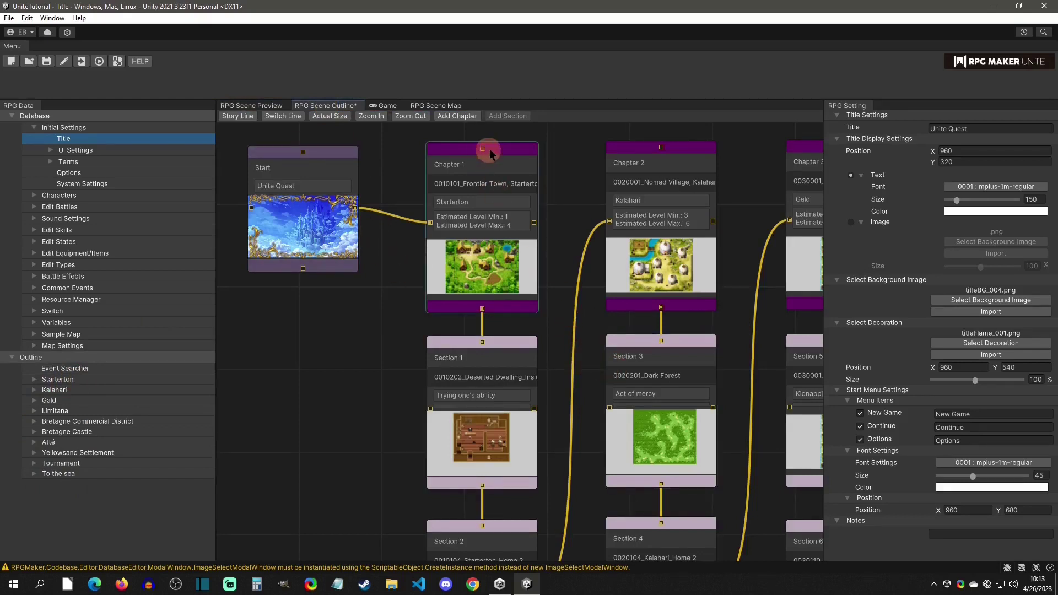
right_click(331, 334)
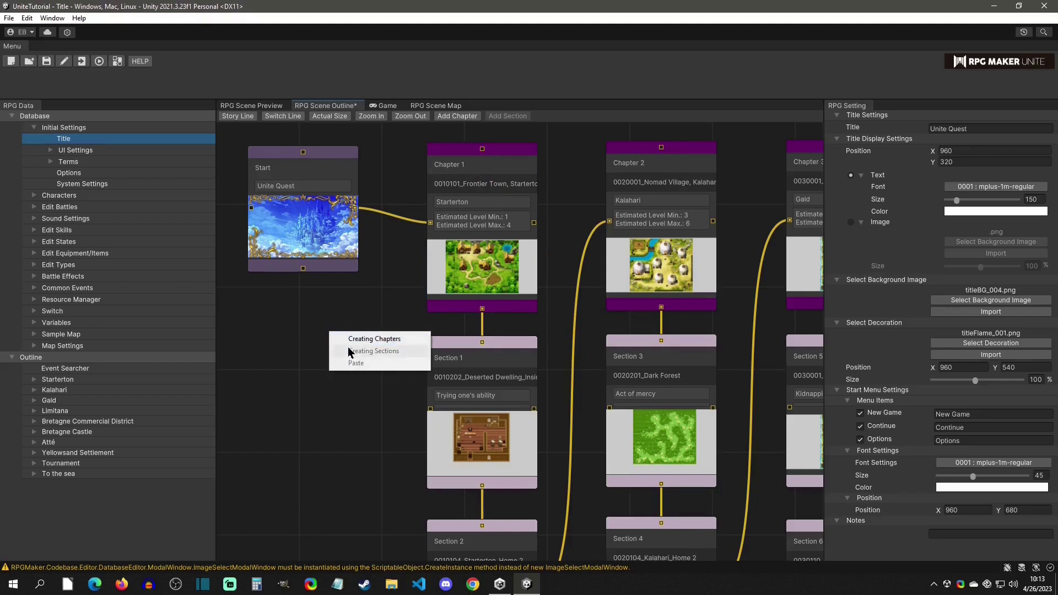
click(362, 306)
click(502, 151)
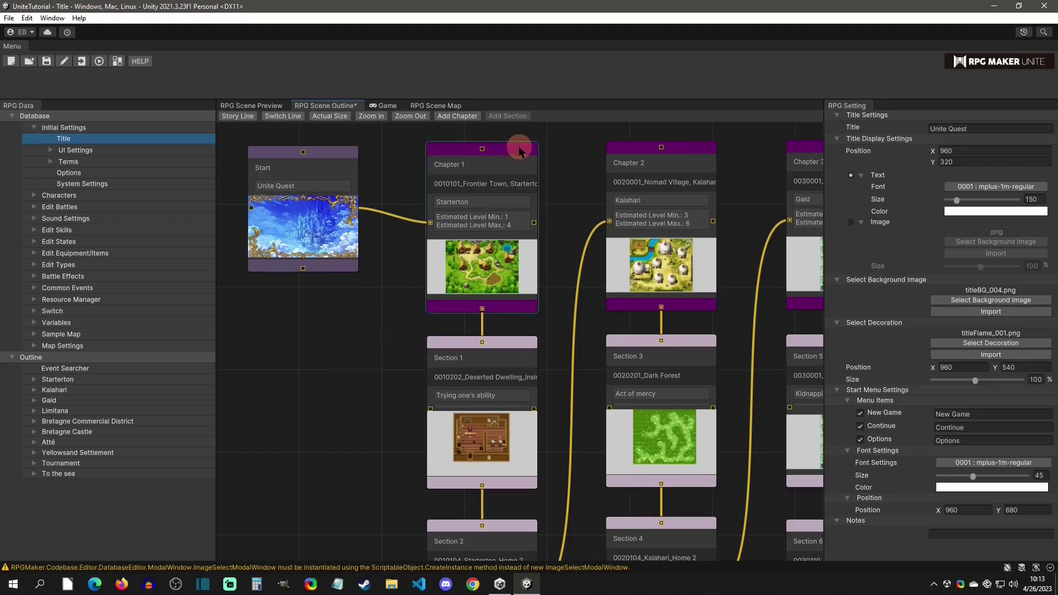
click(515, 345)
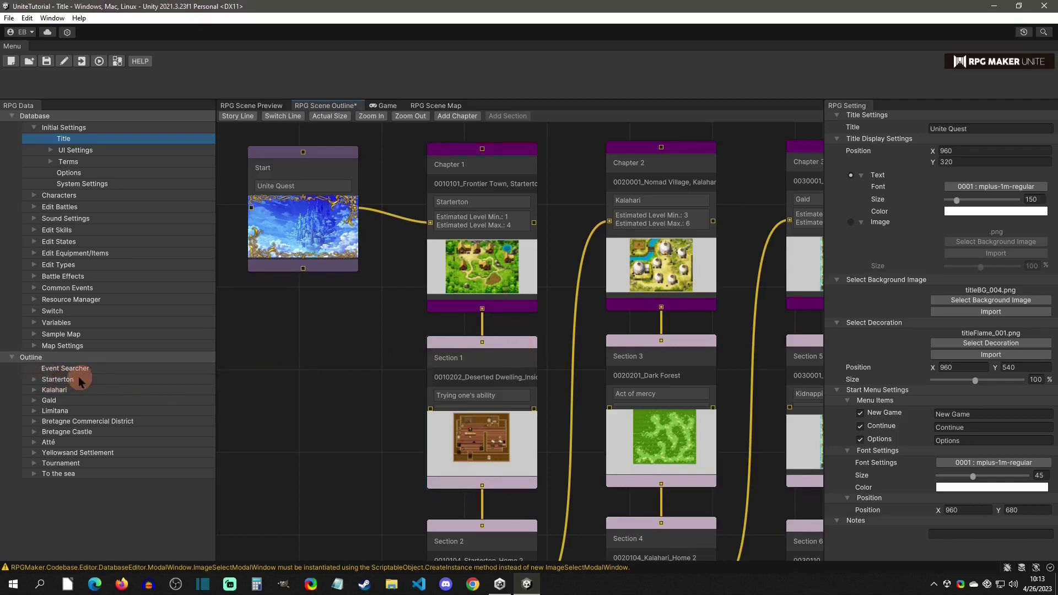
Step: Expand the Starterton location, reselect the Chapter 1 node, then collapse Starterton
click(34, 380)
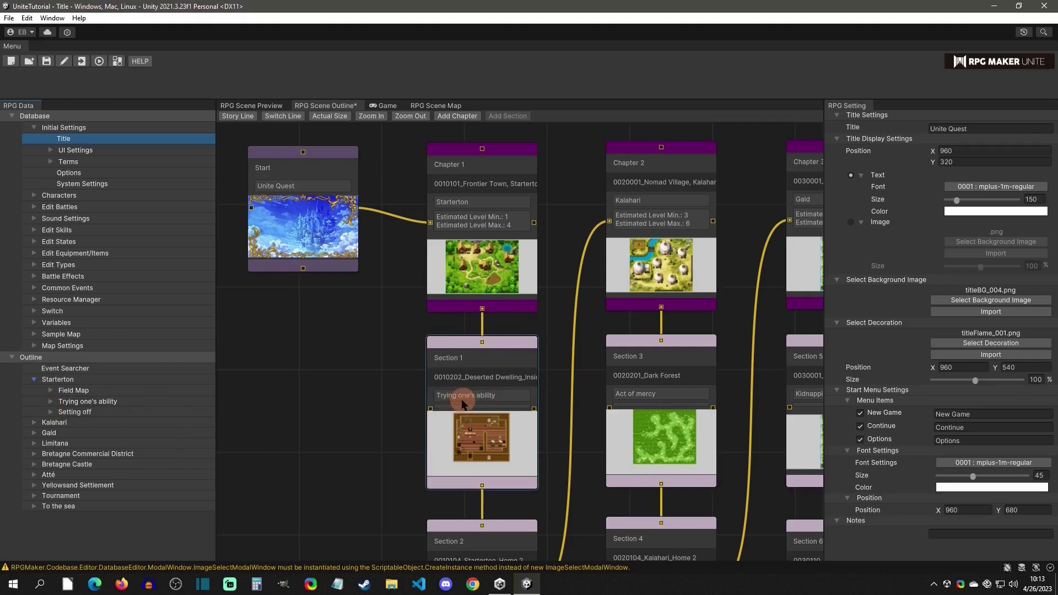
scroll(479, 461, down, 1)
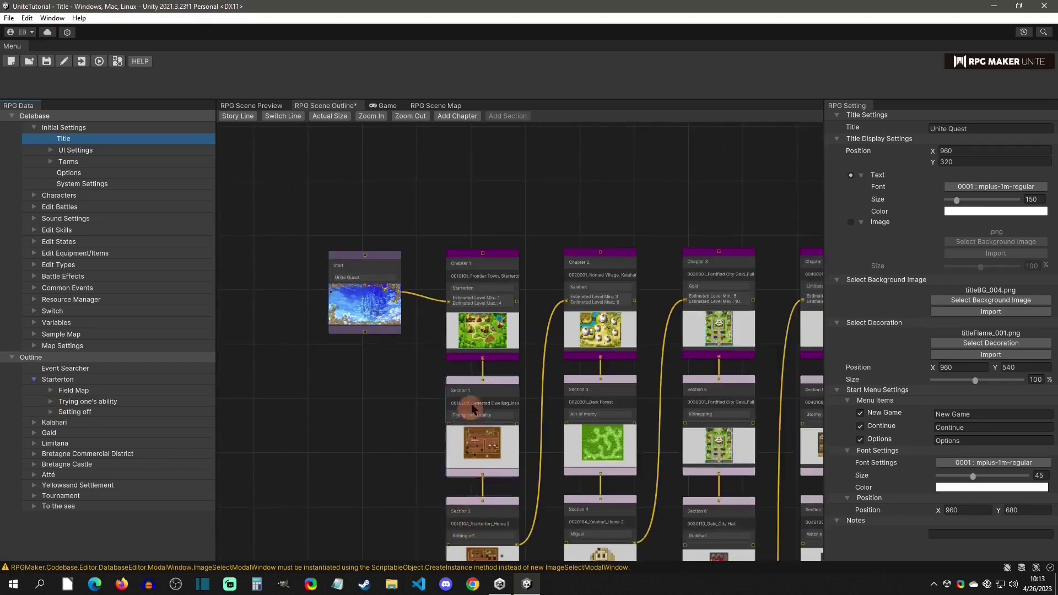
scroll(475, 406, up, 1)
scroll(475, 407, up, 1)
click(492, 255)
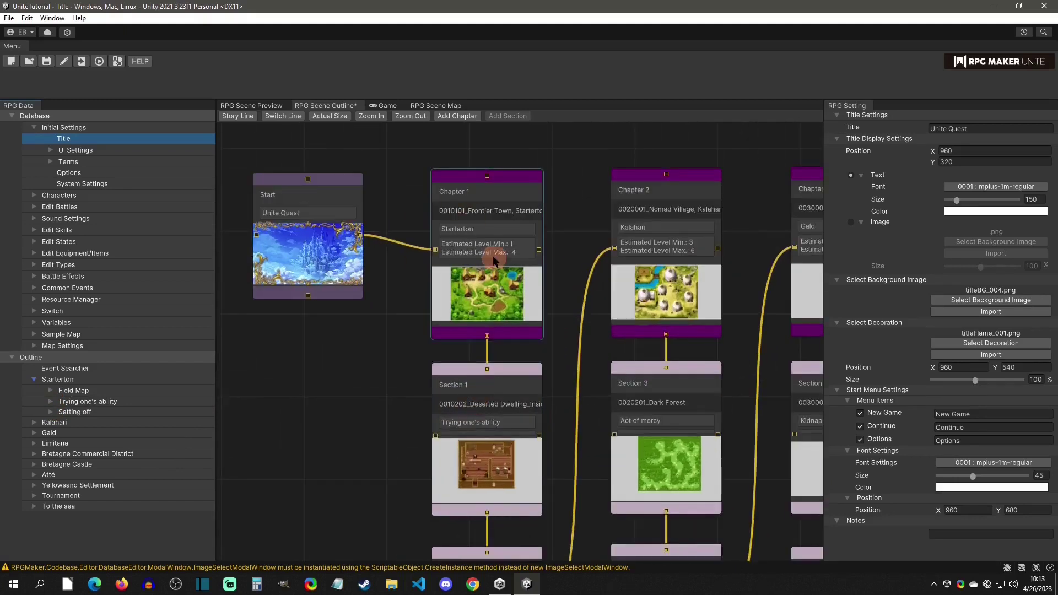
click(31, 381)
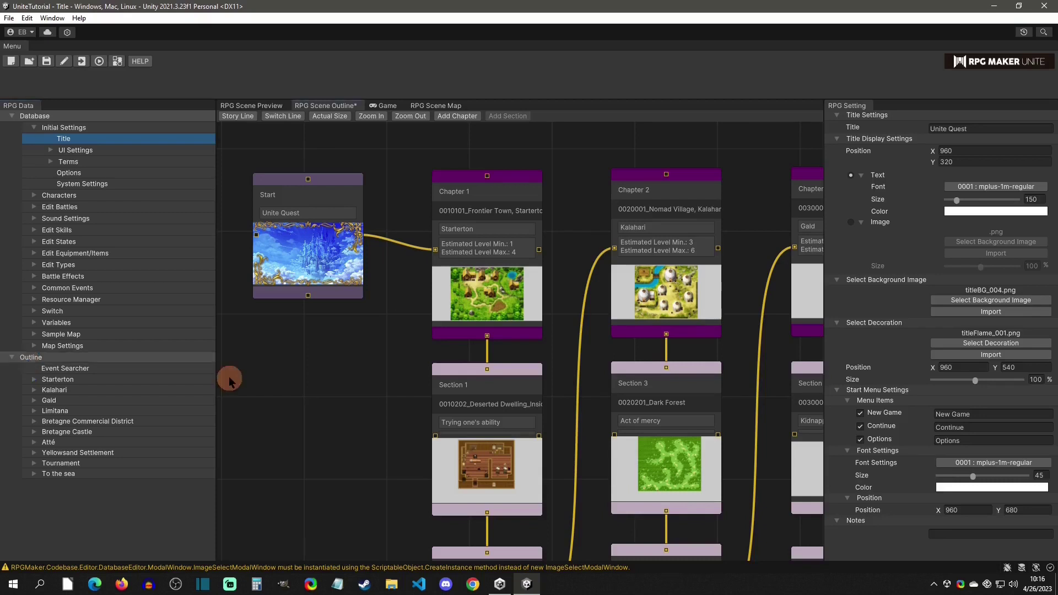
Step: Open the Event Searcher under Outline and select the story graph's Start node
click(112, 368)
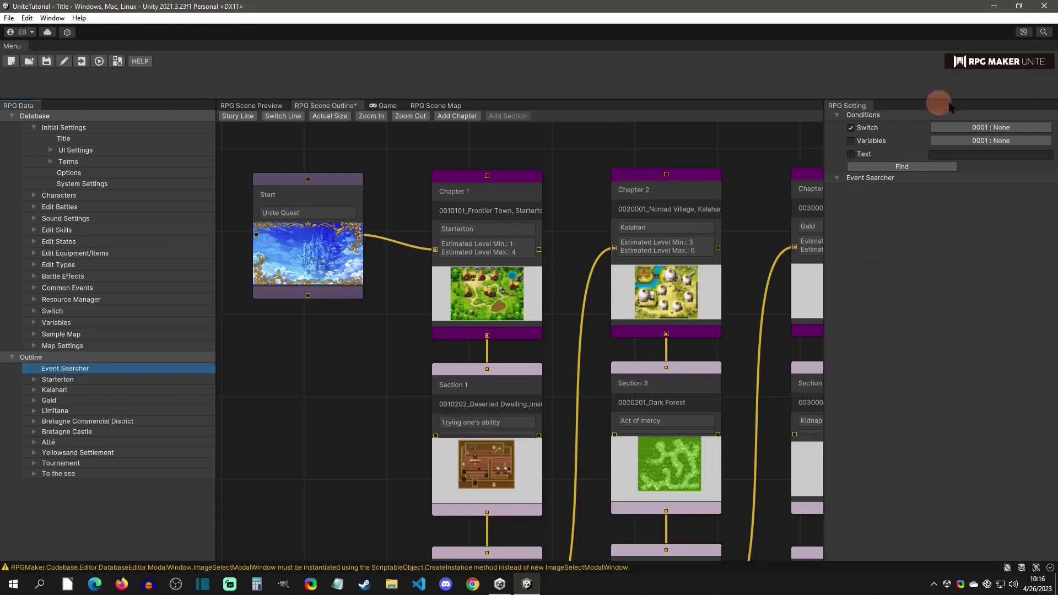
click(633, 198)
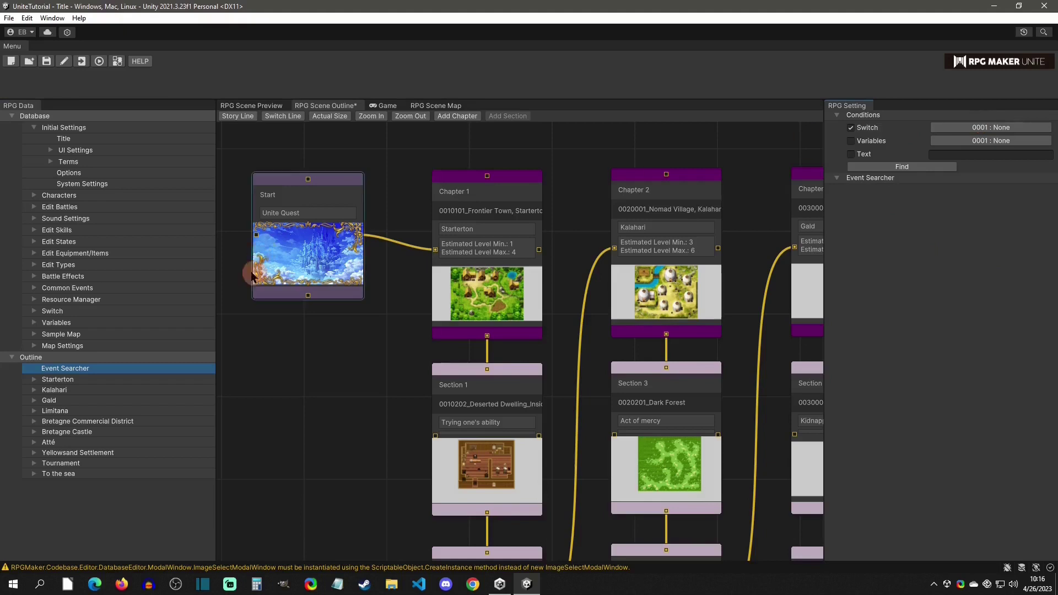
Step: Browse the Switch, Variables and Common Events lists, then show Initial Settings > Options
click(34, 310)
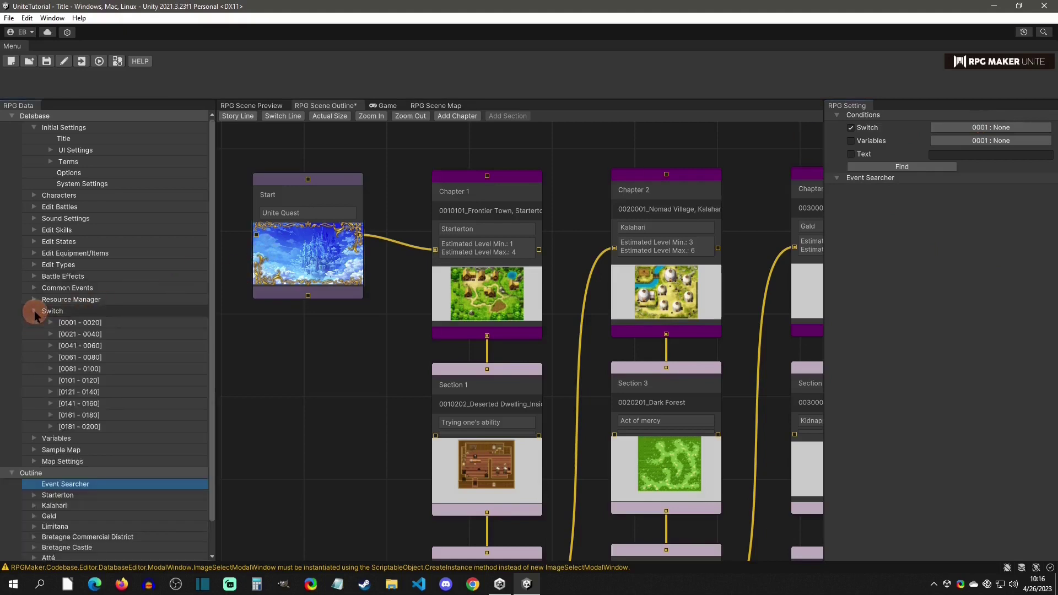
click(34, 311)
click(34, 322)
click(34, 321)
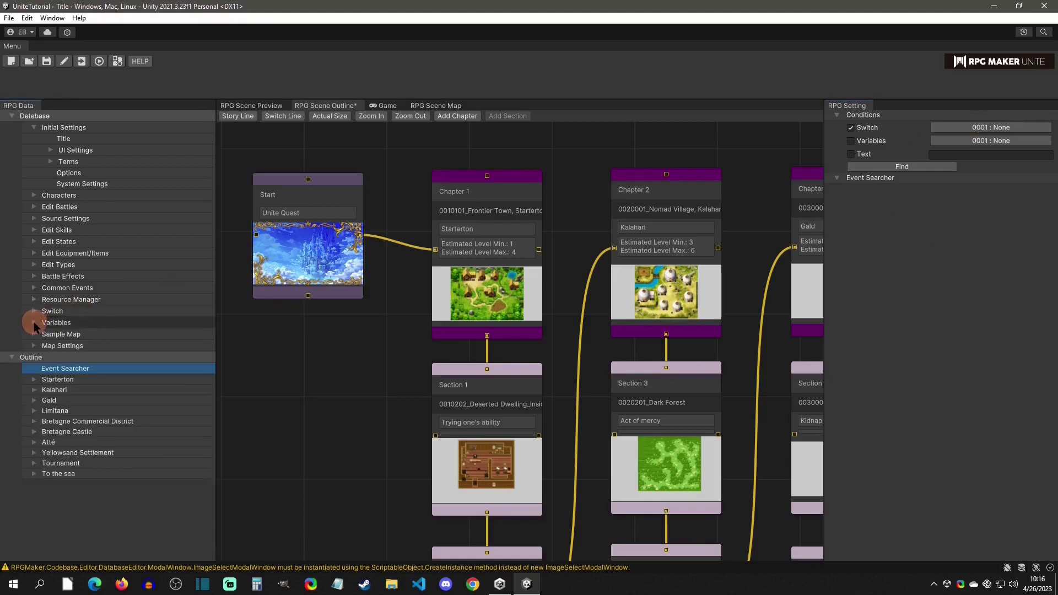
click(34, 288)
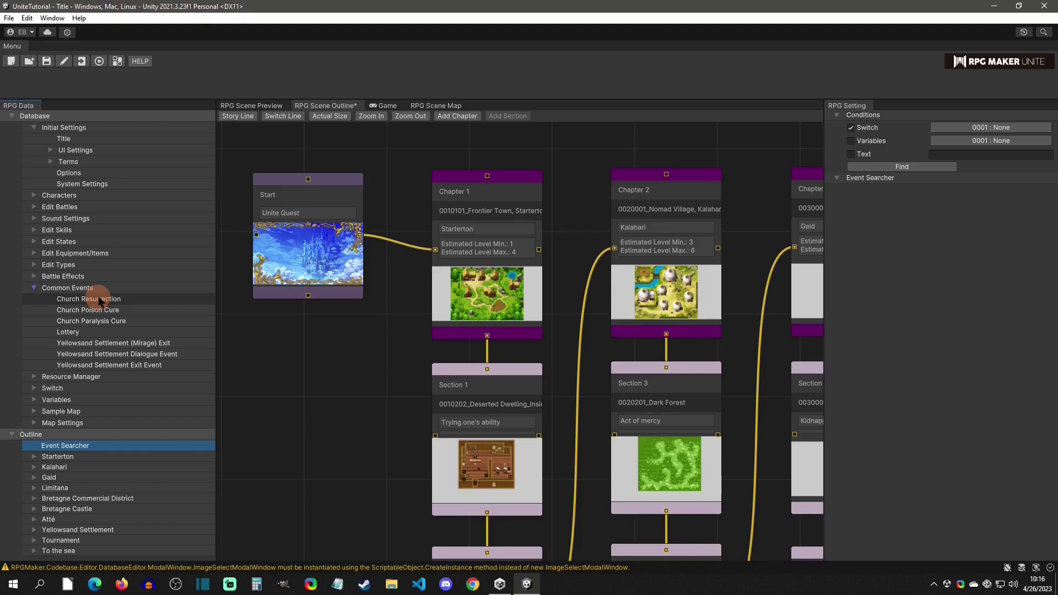
click(34, 287)
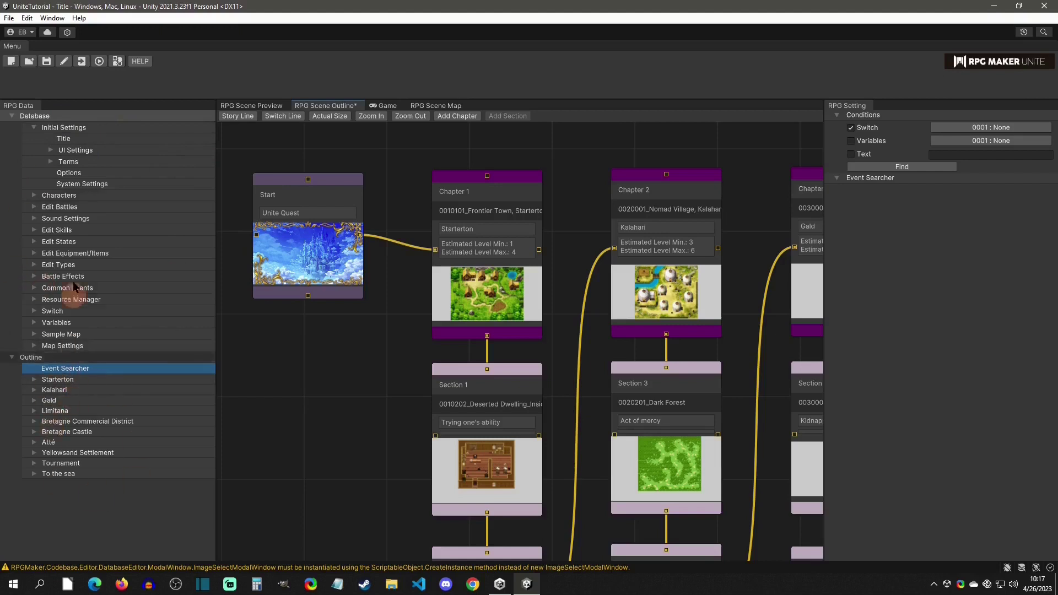
click(71, 173)
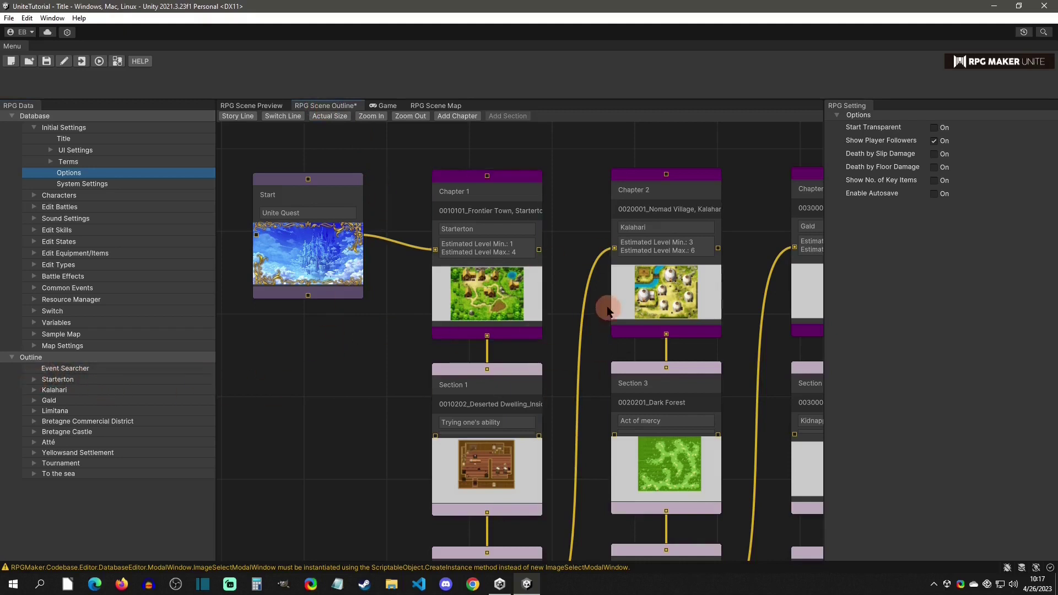
Step: Return to the RPG Scene Preview and expand Characters, viewing the Title and Options settings
click(262, 106)
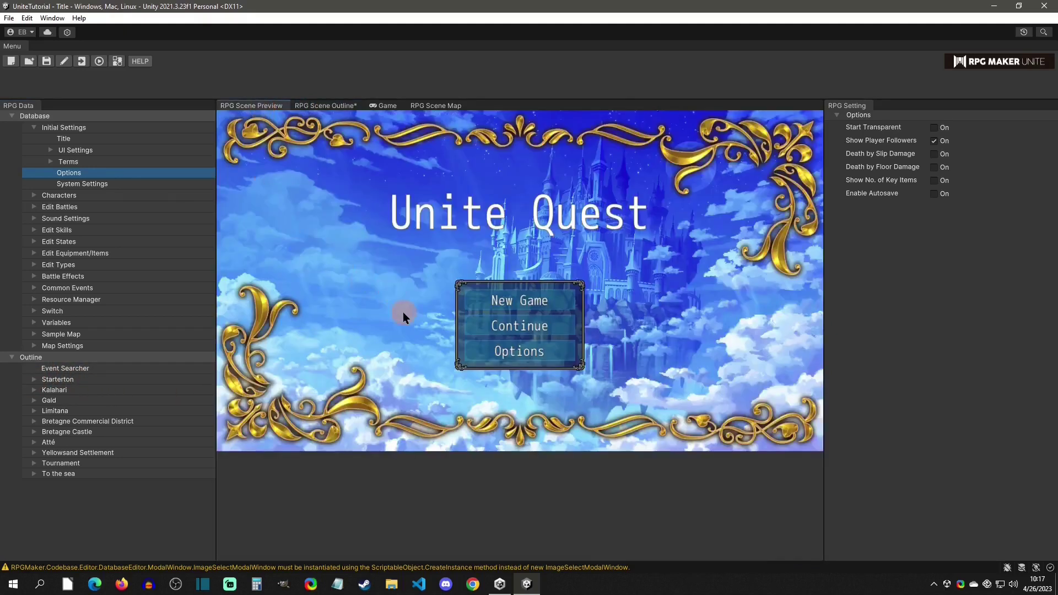
click(64, 197)
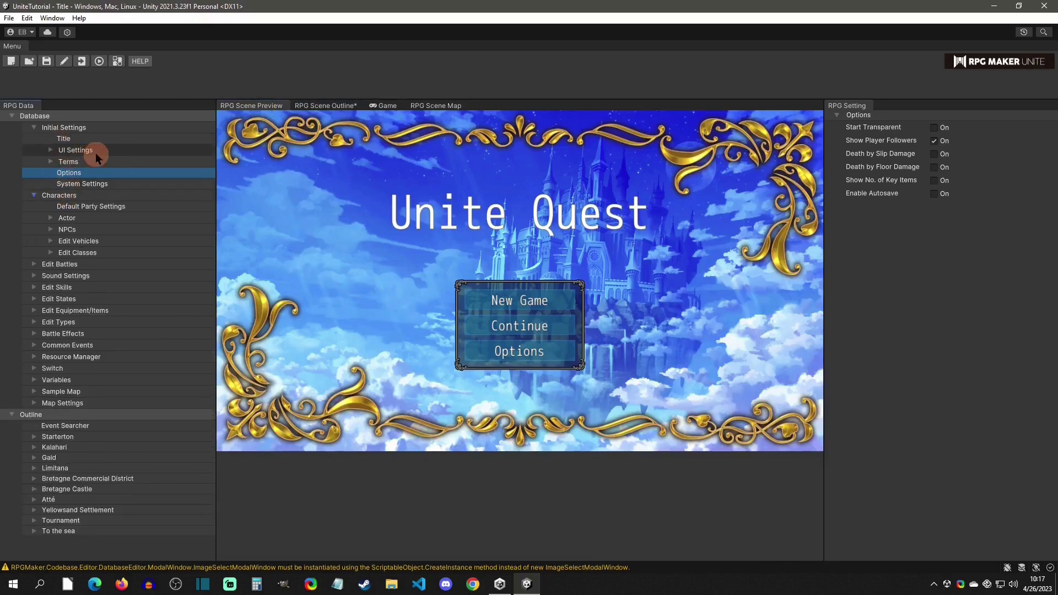
click(102, 138)
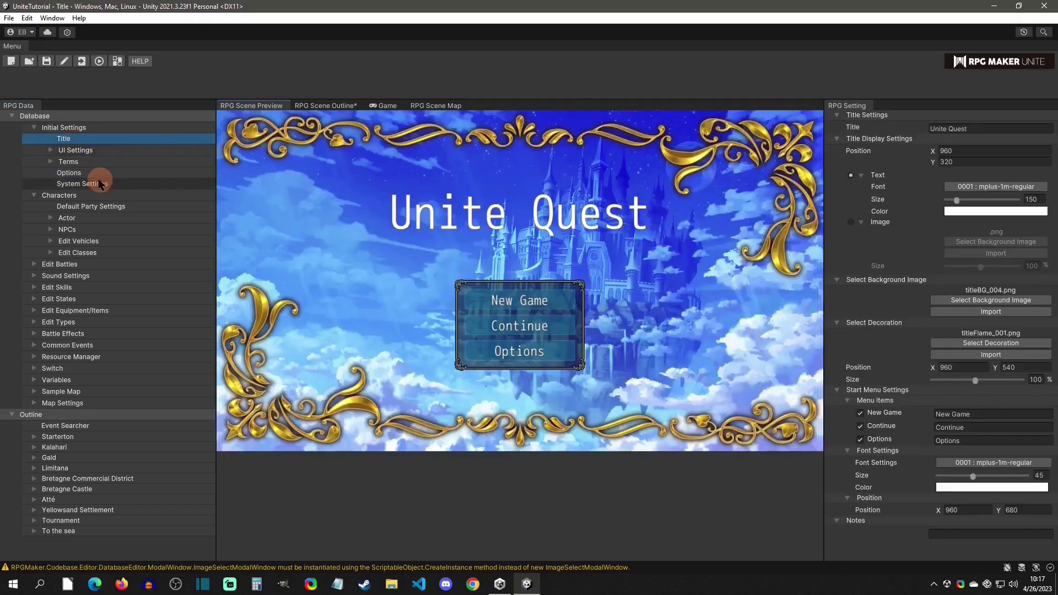
click(88, 173)
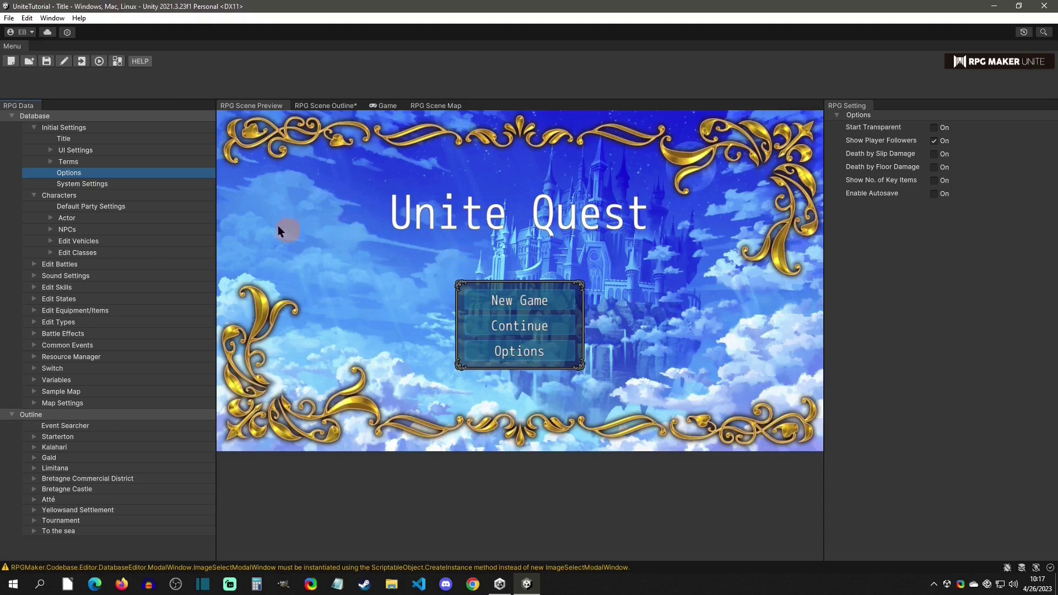
Step: Open UI Settings > Shared Settings (0003 : Portrait, font size 40), then switch to the Game view
click(80, 151)
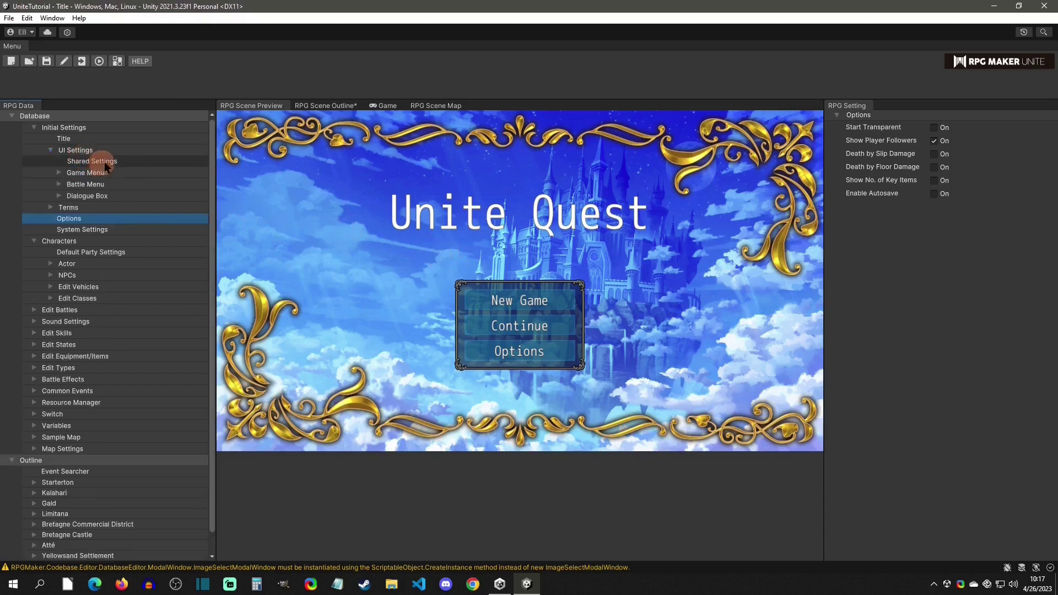
click(105, 162)
click(240, 110)
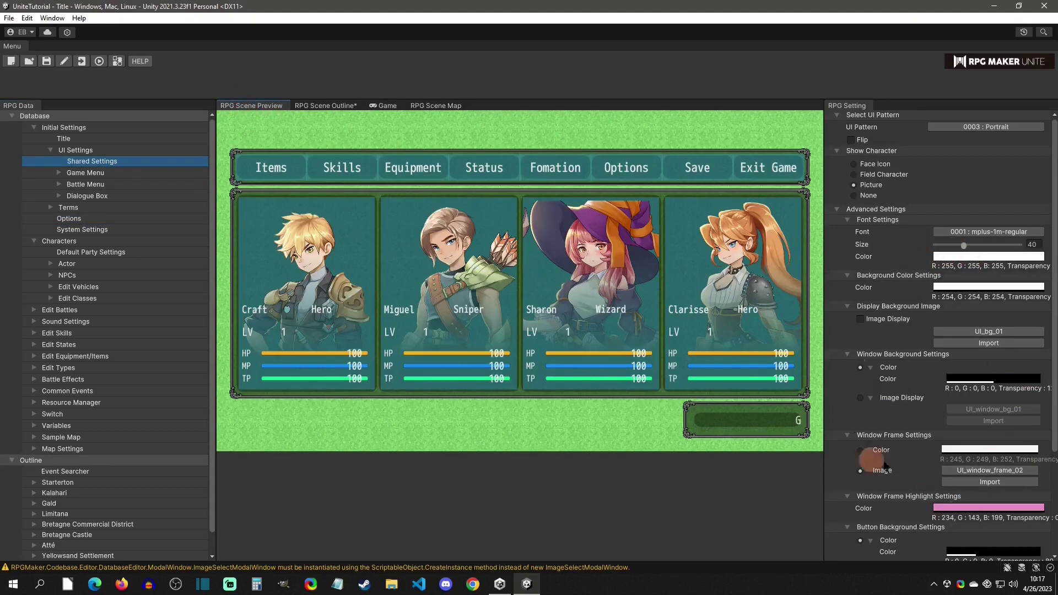
click(324, 107)
click(386, 108)
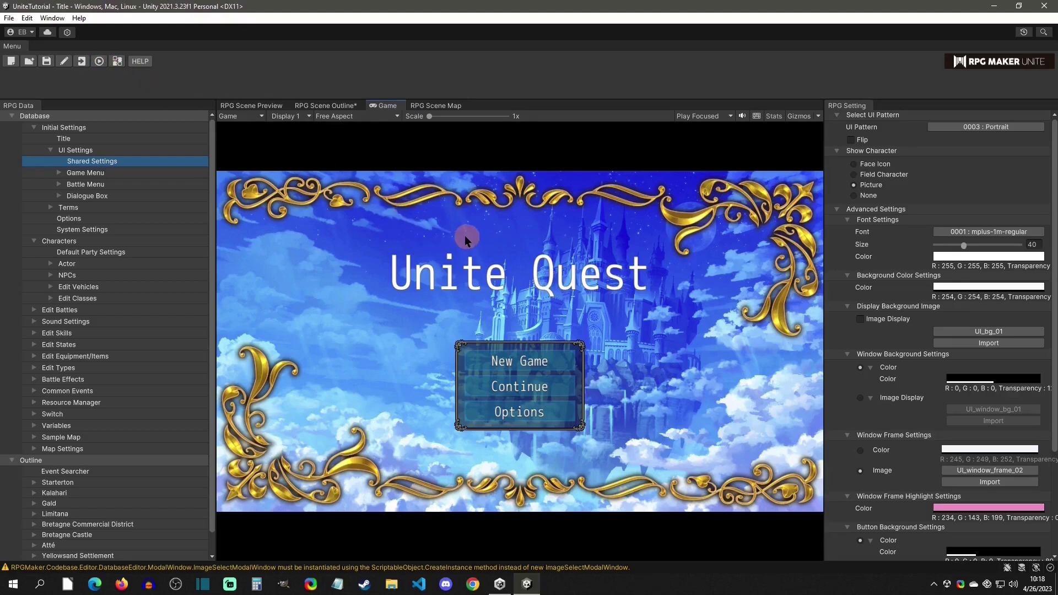
Step: In the map editor, step through Starterton_Inn's Collision Placement, A, C and D layers
click(448, 105)
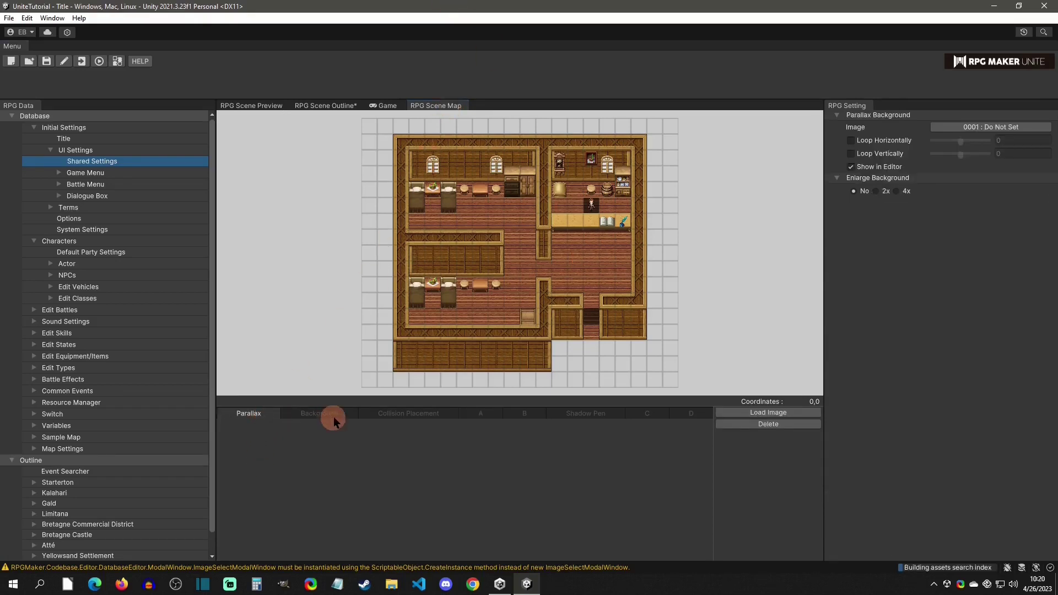
click(447, 415)
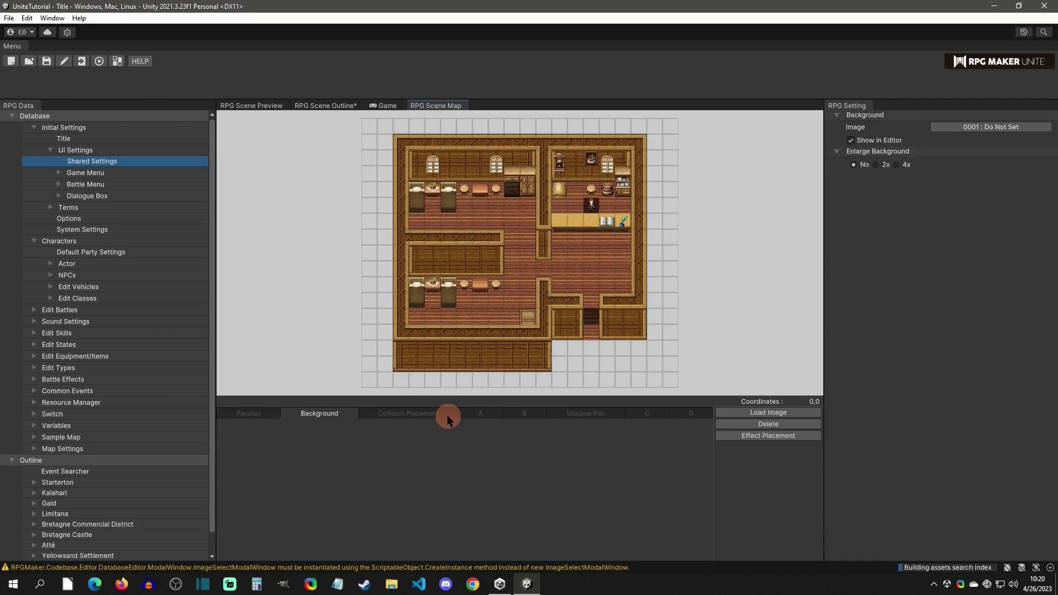
click(481, 414)
click(635, 414)
click(689, 414)
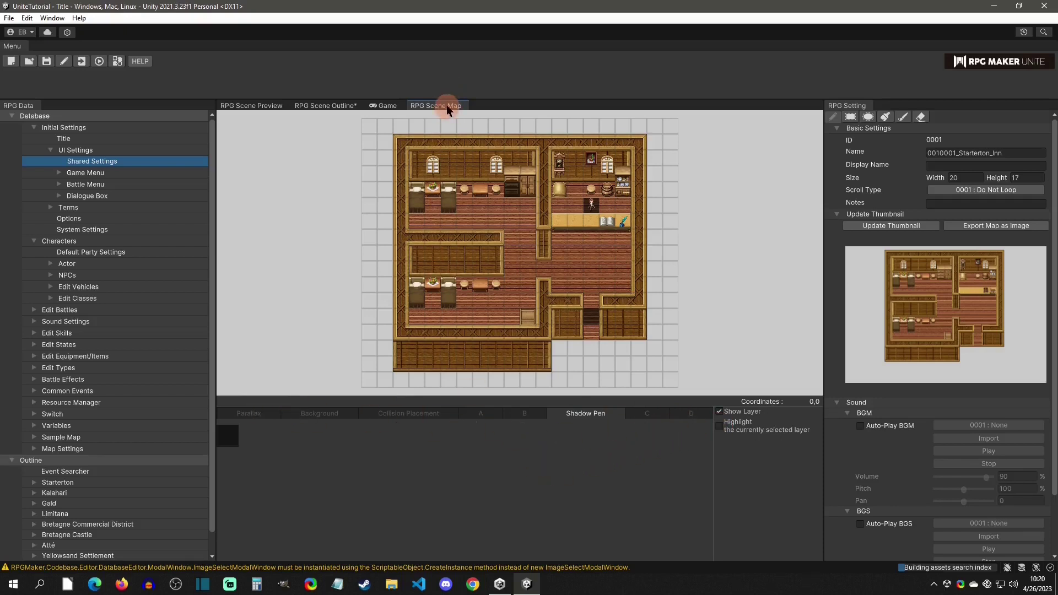
Step: Check the Undo History, then clear all warnings from the Console and close it
click(1024, 33)
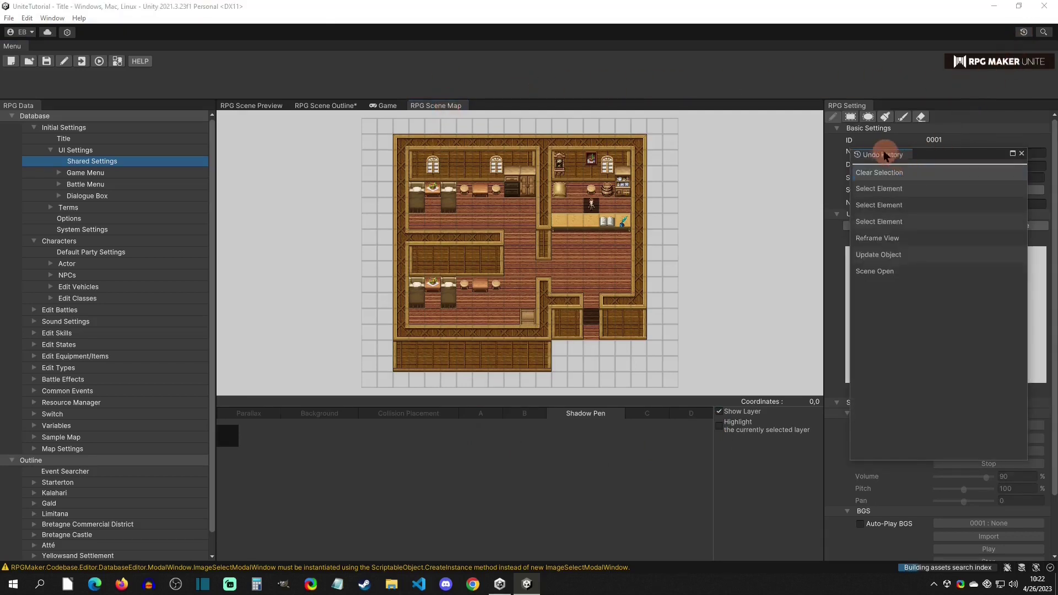
click(1022, 153)
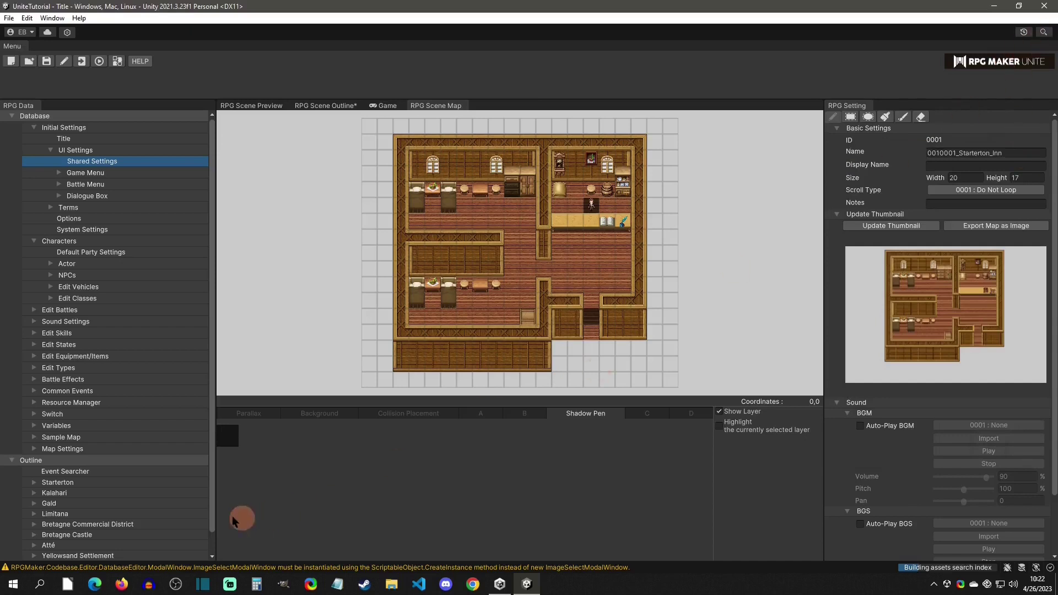
click(64, 567)
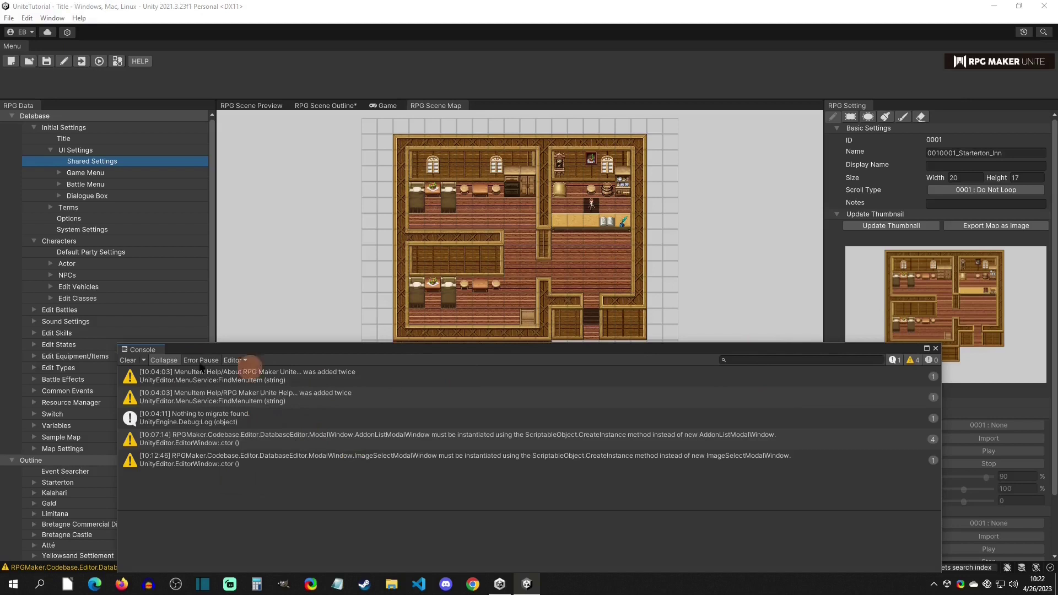
click(127, 360)
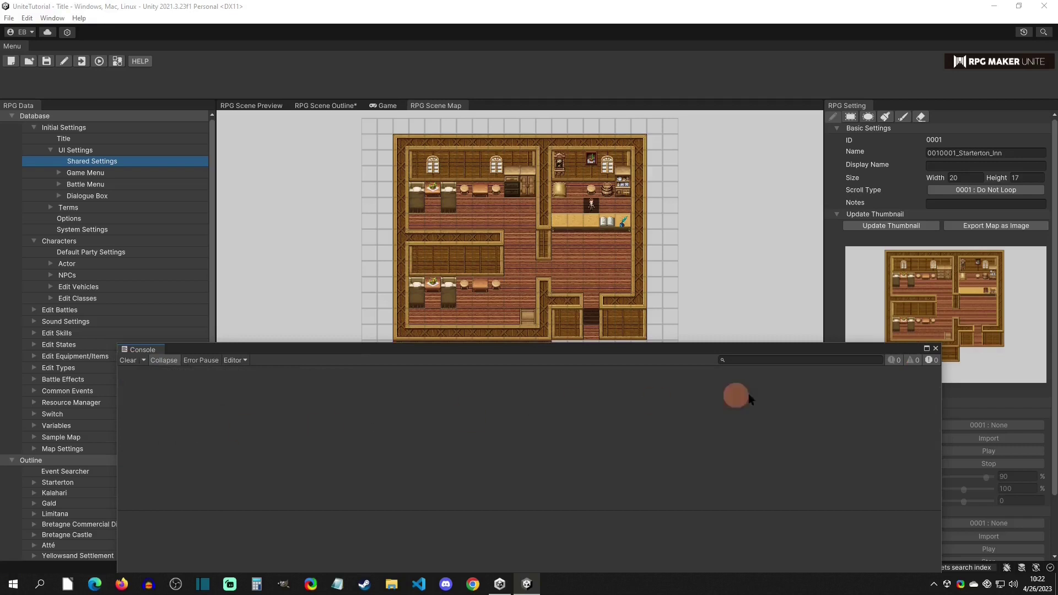
click(936, 348)
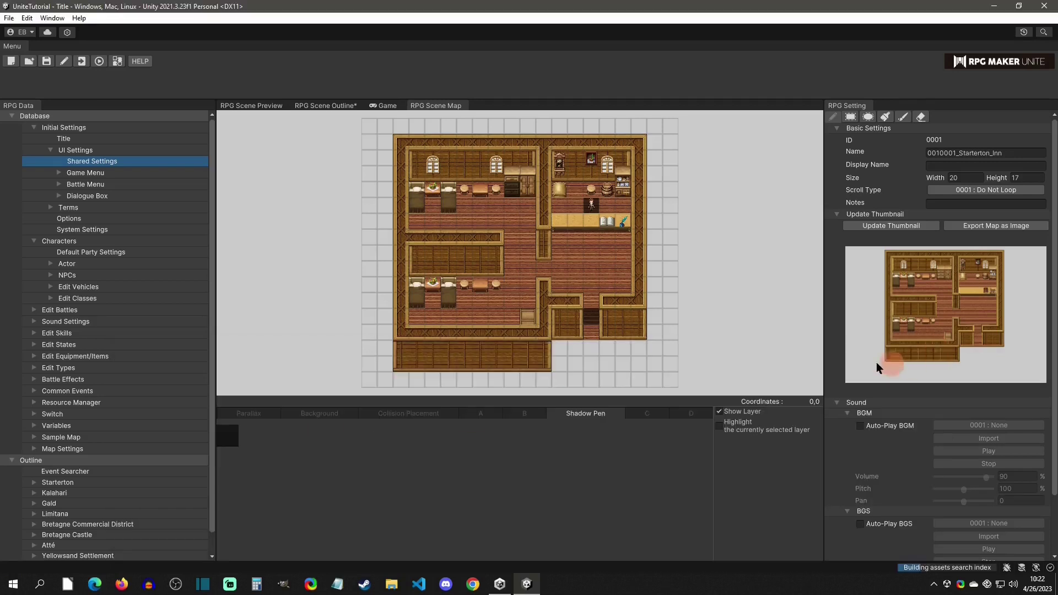
Step: Choose the Unity Editor option under Window > RPG Maker > Mode
click(62, 21)
mouse_move(70, 92)
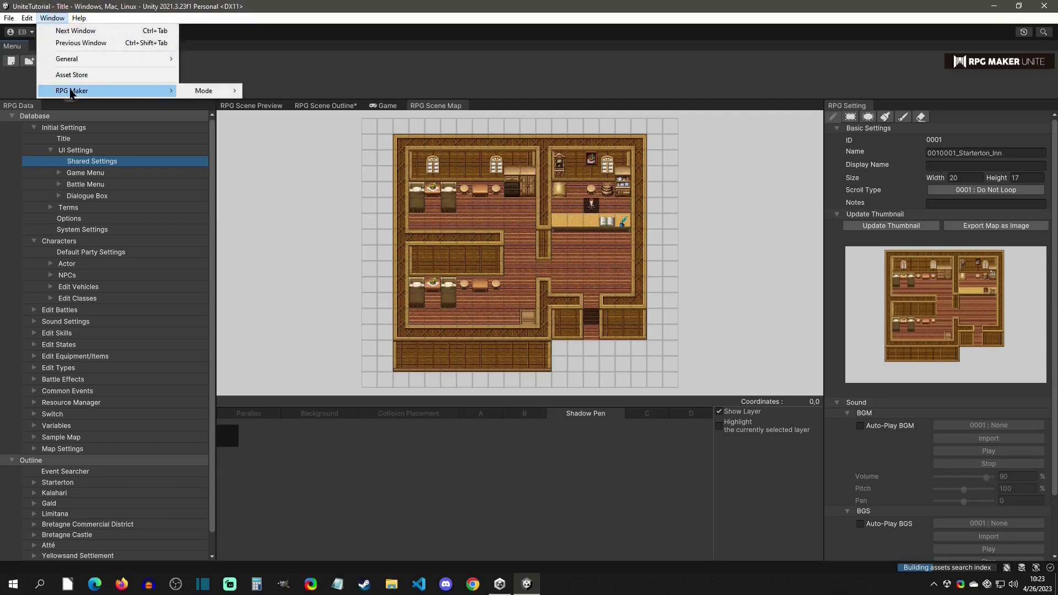
mouse_move(214, 91)
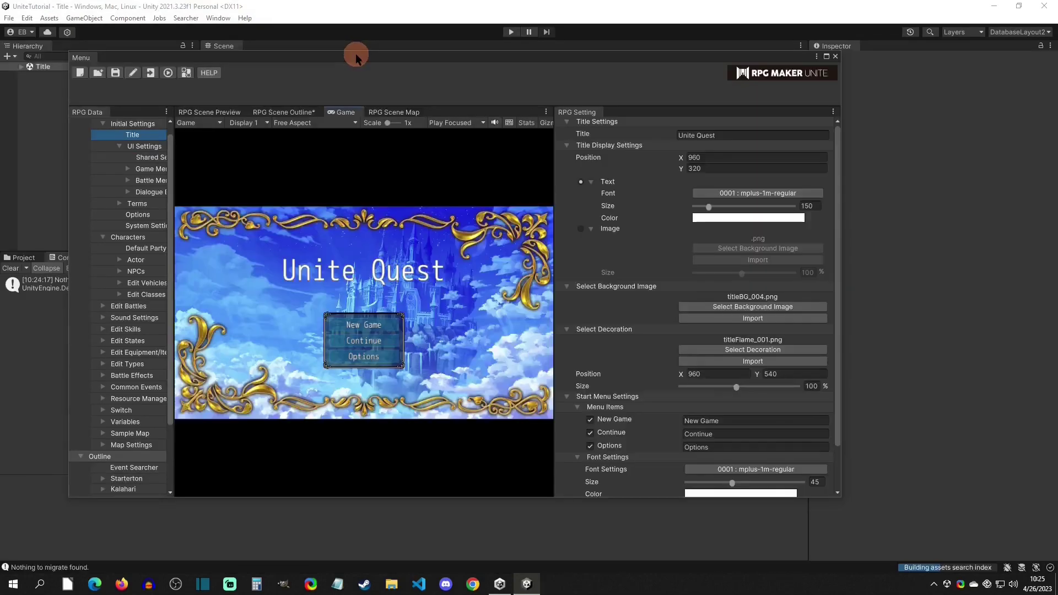
Step: Move the floating RPG Maker Menu window aside and back, then pick Mode > Unity Editor
drag(355, 57, 893, 229)
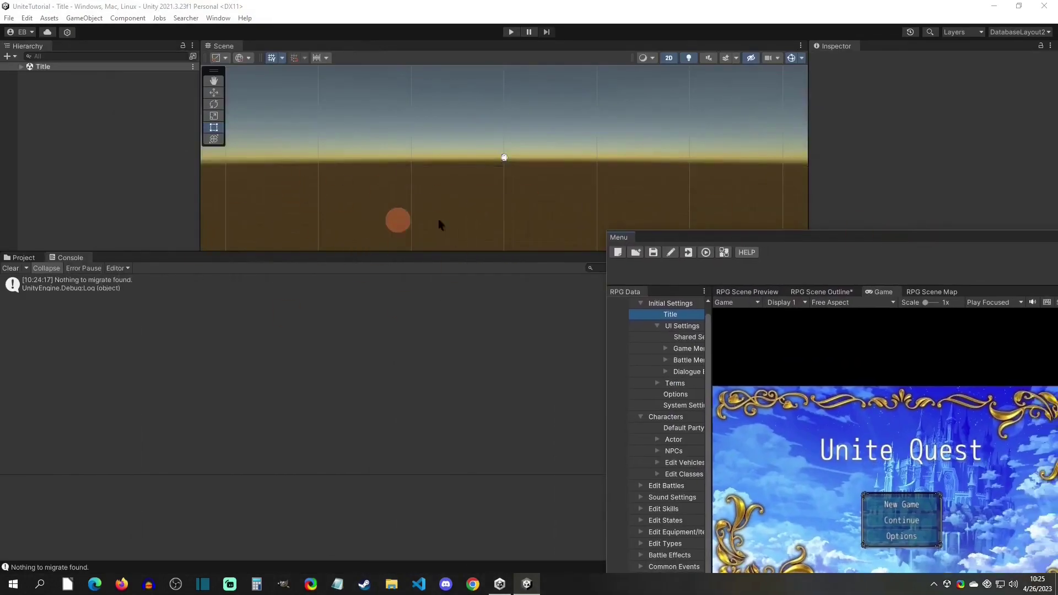
drag(894, 241, 418, 75)
click(218, 18)
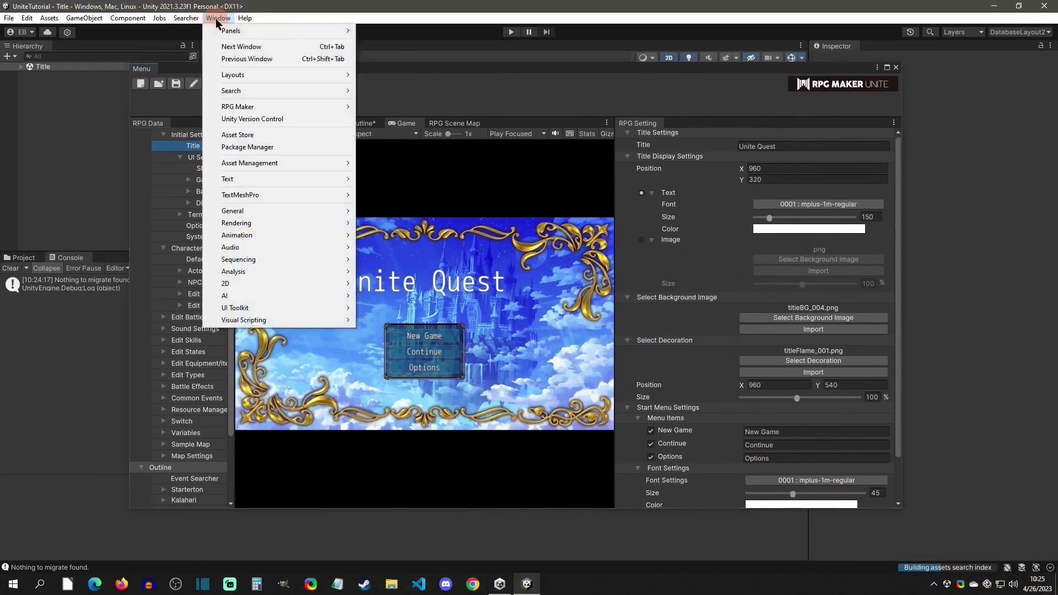
mouse_move(341, 107)
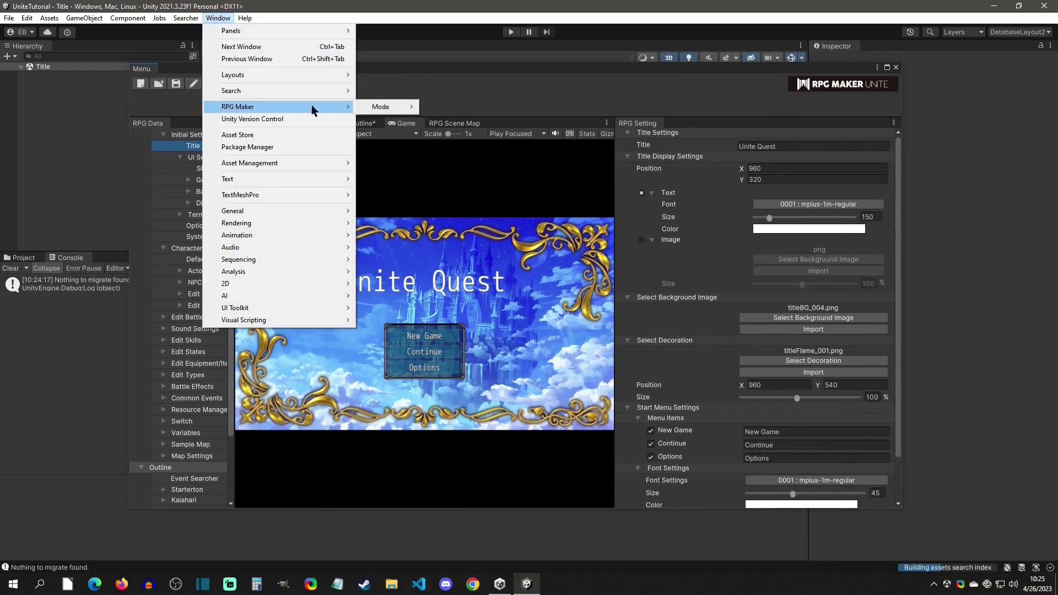
mouse_move(380, 108)
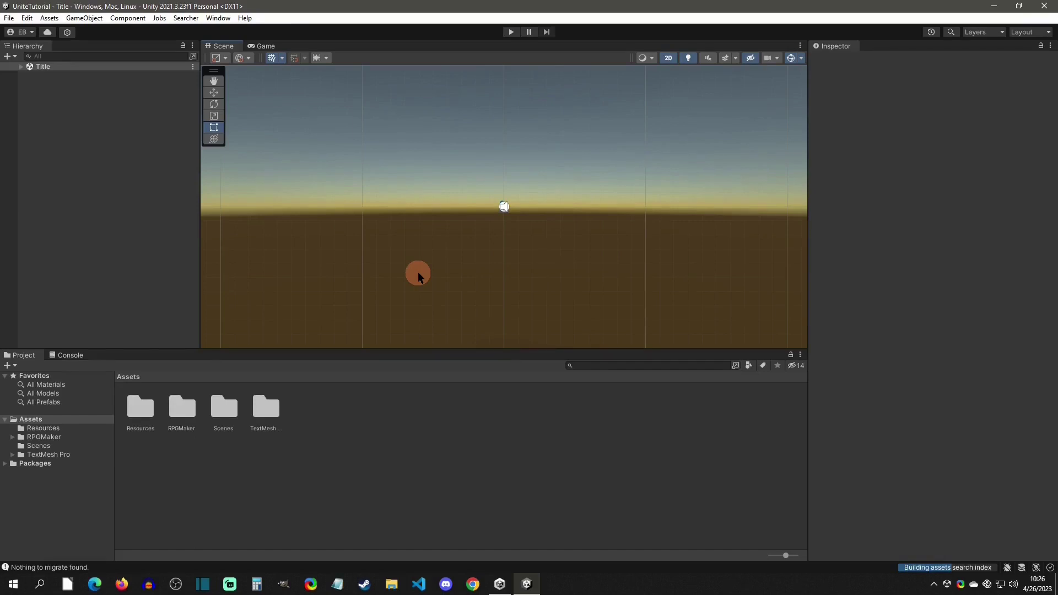
Step: Select RPG Maker Focused Mode from Window > RPG Maker > Mode
click(219, 19)
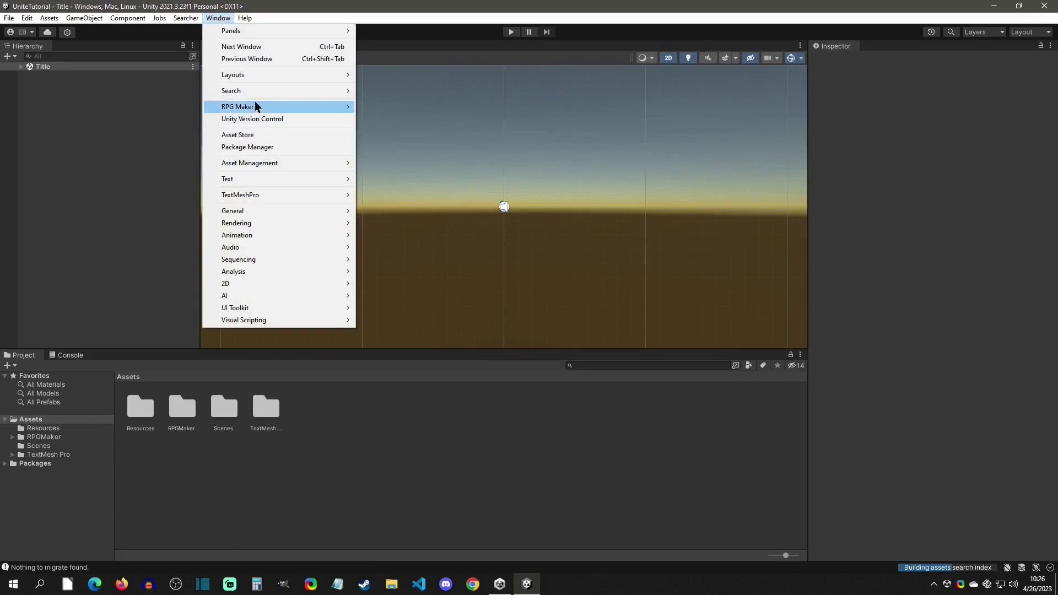
mouse_move(264, 107)
mouse_move(378, 112)
click(529, 107)
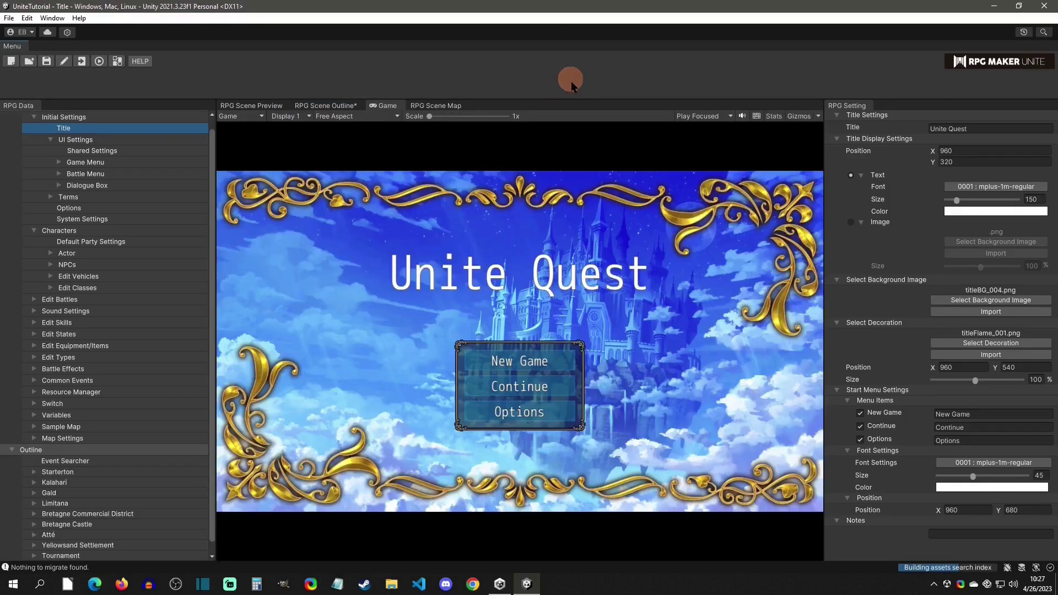
click(500, 585)
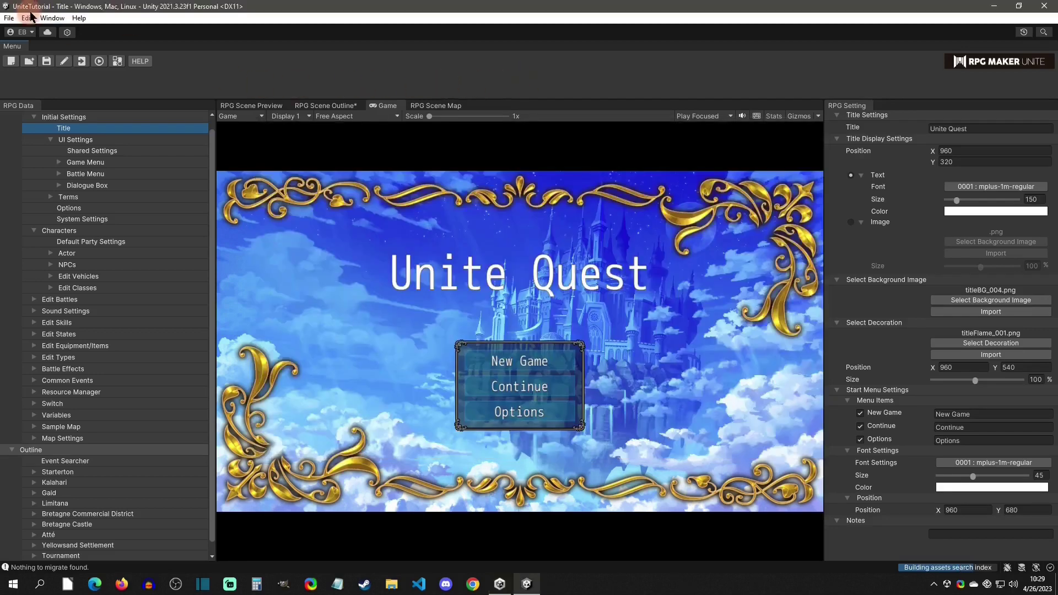
click(29, 18)
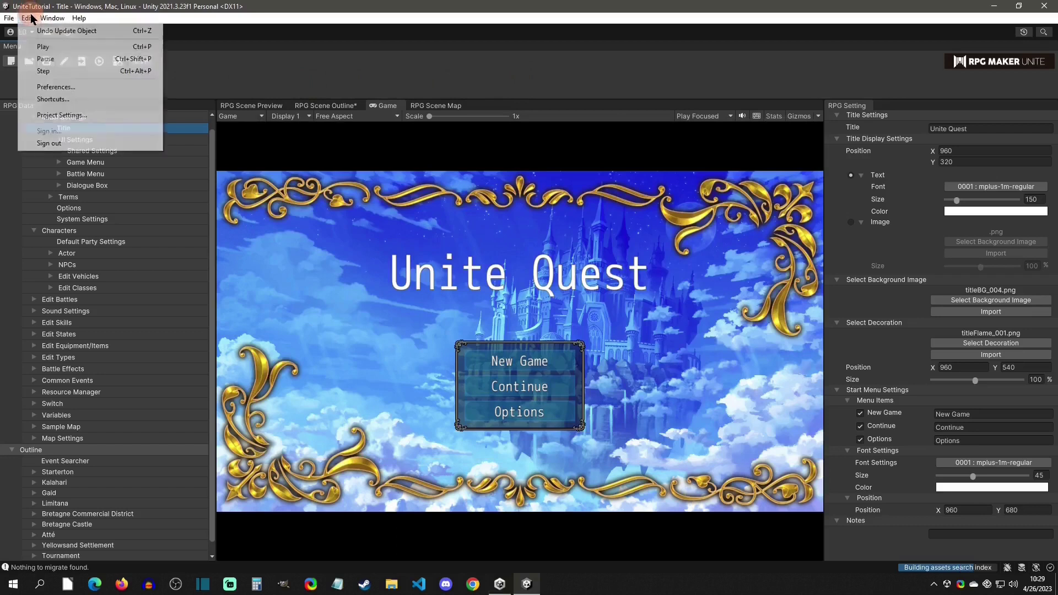
click(62, 115)
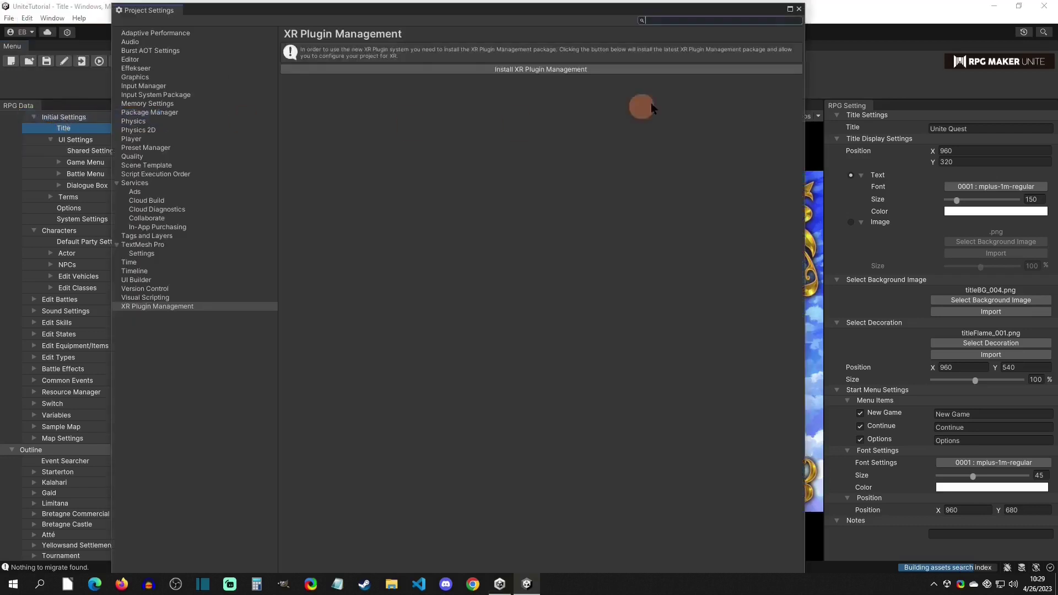
click(799, 9)
click(52, 17)
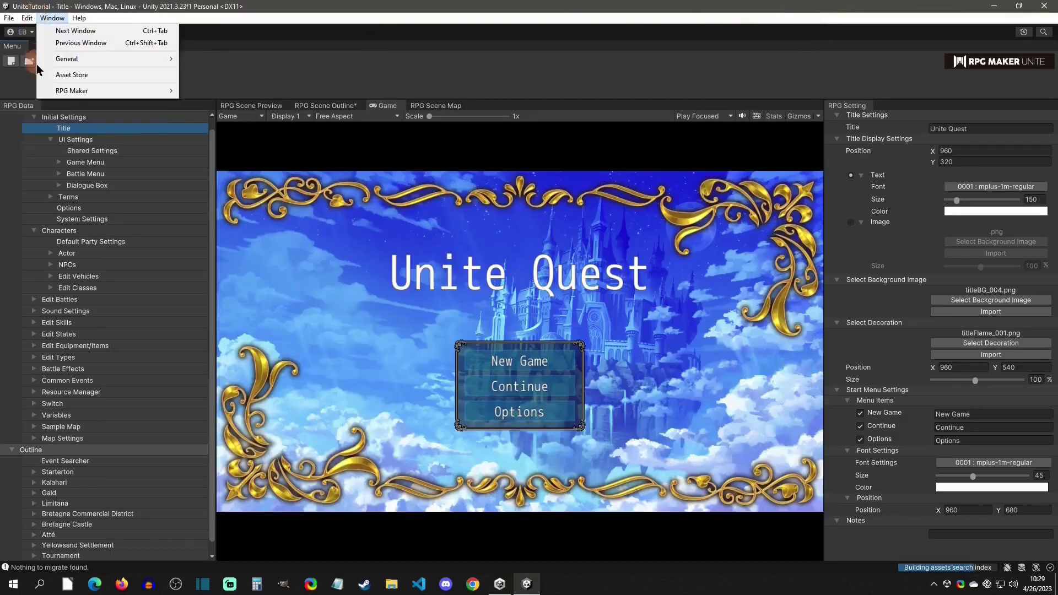
mouse_move(27, 17)
click(33, 86)
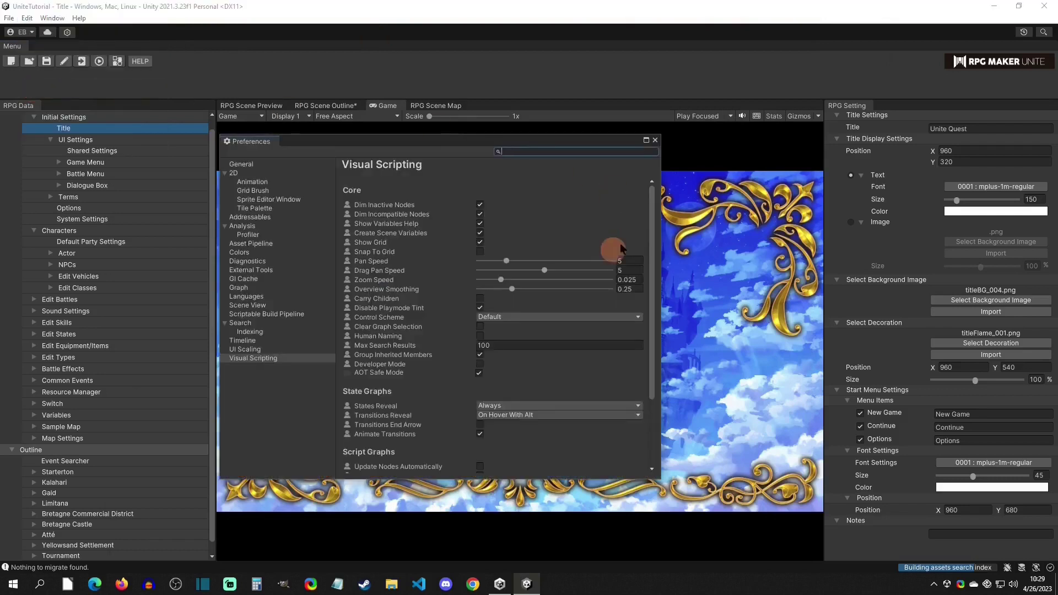
click(655, 140)
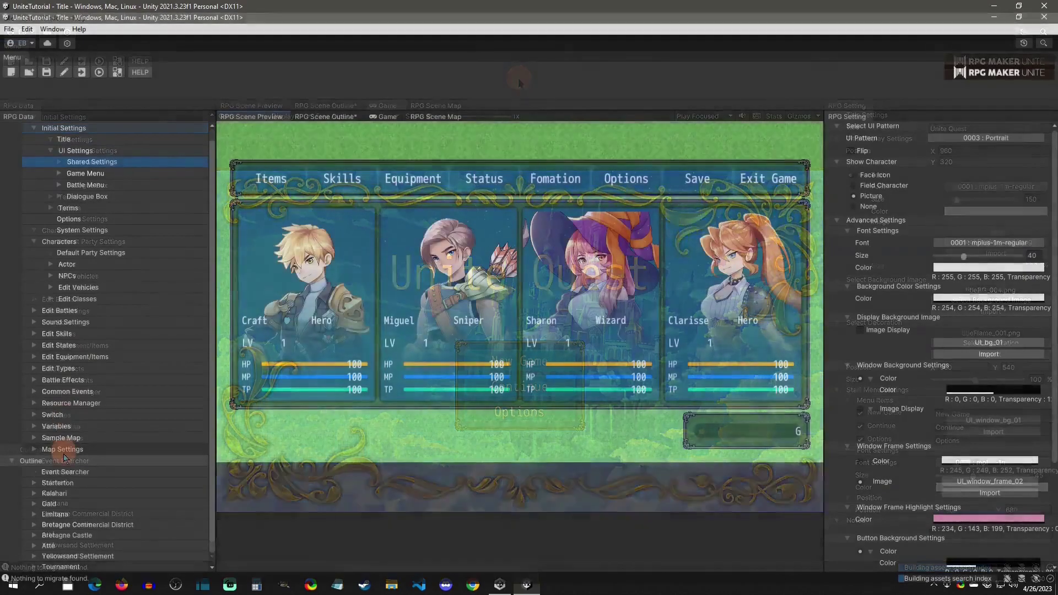
Step: Open the Starterton_Inn map for editing, then open a sample world map
click(62, 450)
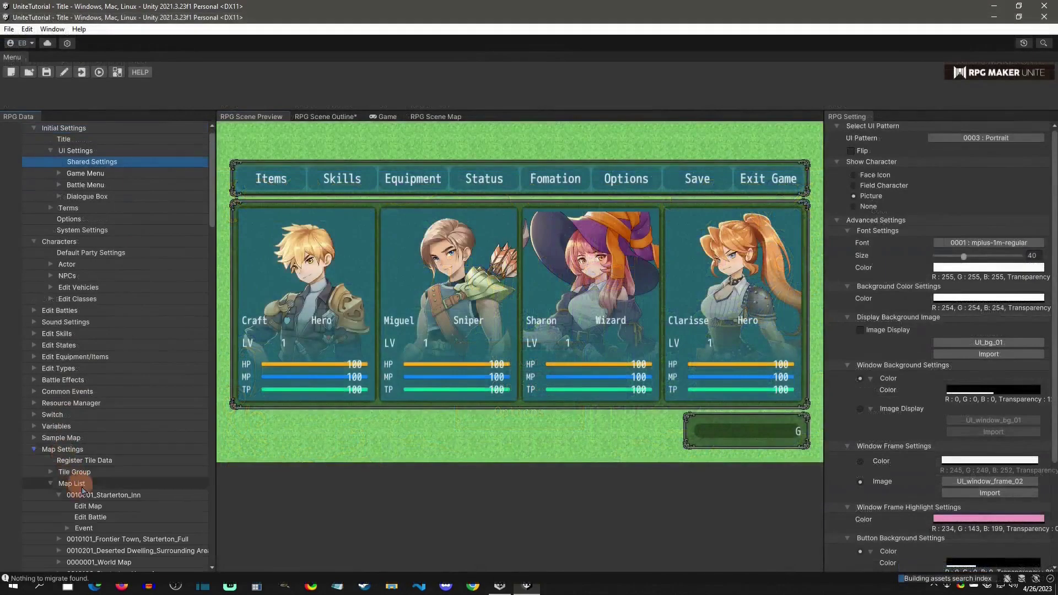
click(88, 507)
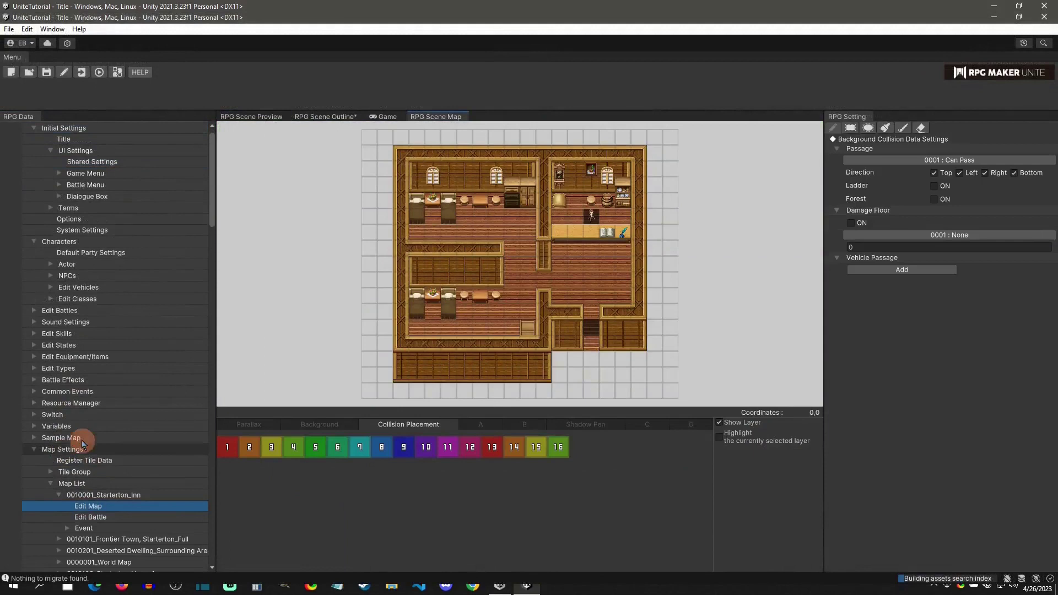
click(82, 440)
click(79, 461)
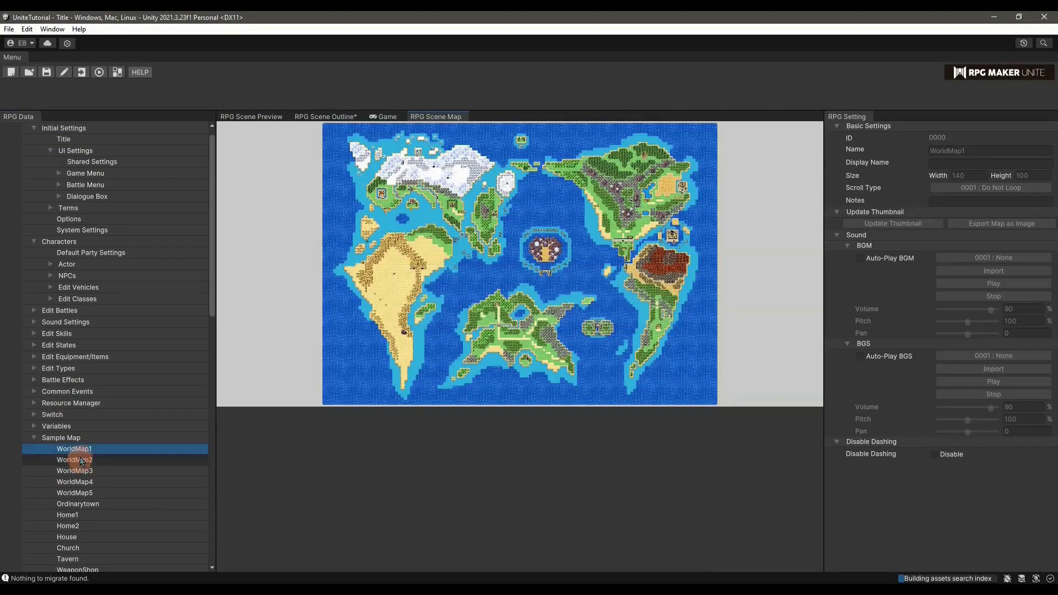
click(70, 438)
Step: Select RPG Maker+Unity Editor mode and nudge the floating Menu window slightly right
click(53, 29)
mouse_move(106, 103)
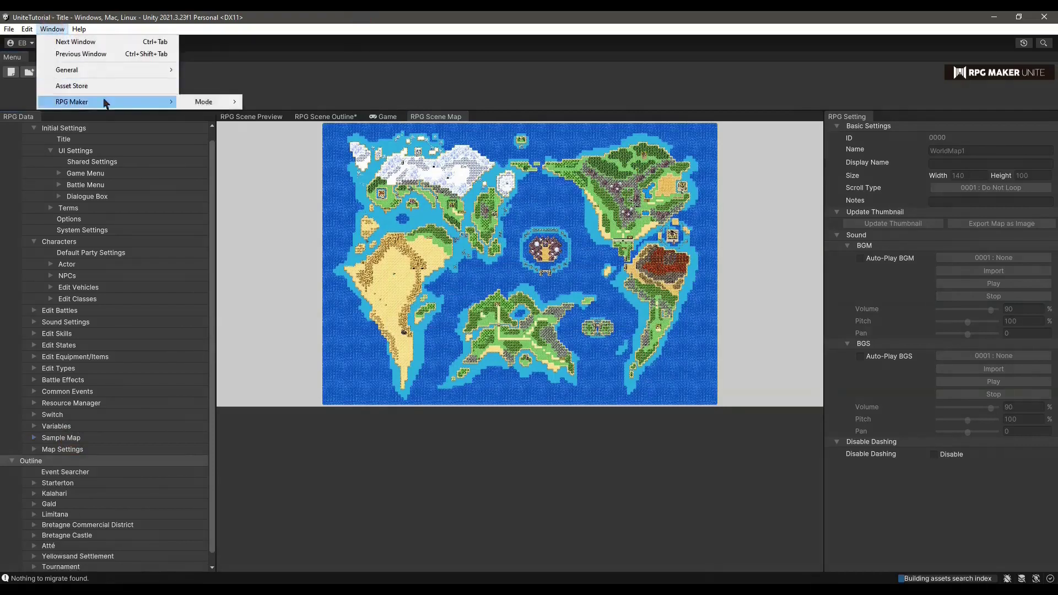
mouse_move(207, 101)
click(325, 115)
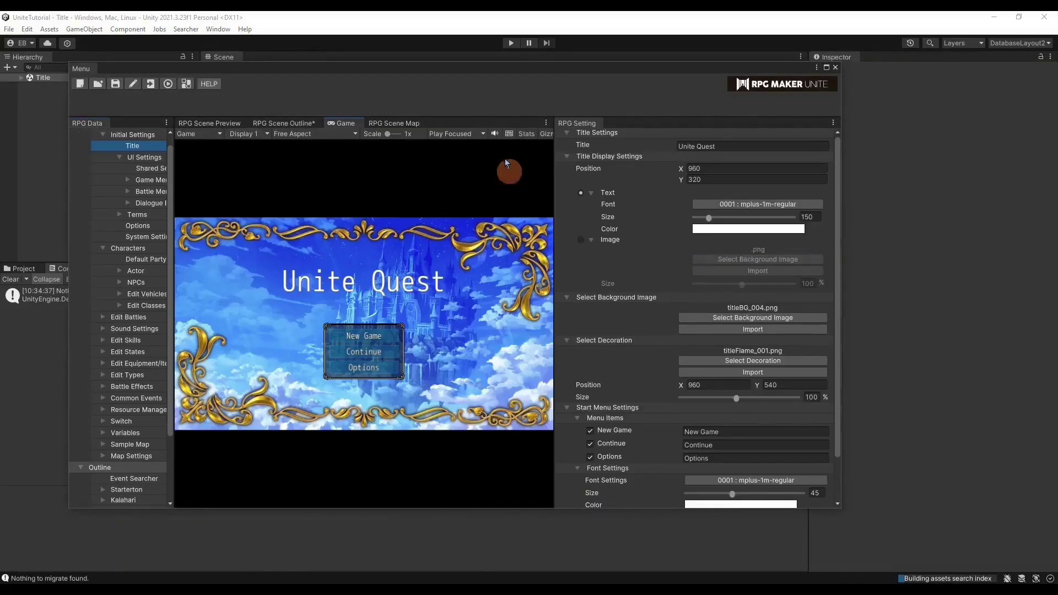
drag(456, 66, 515, 65)
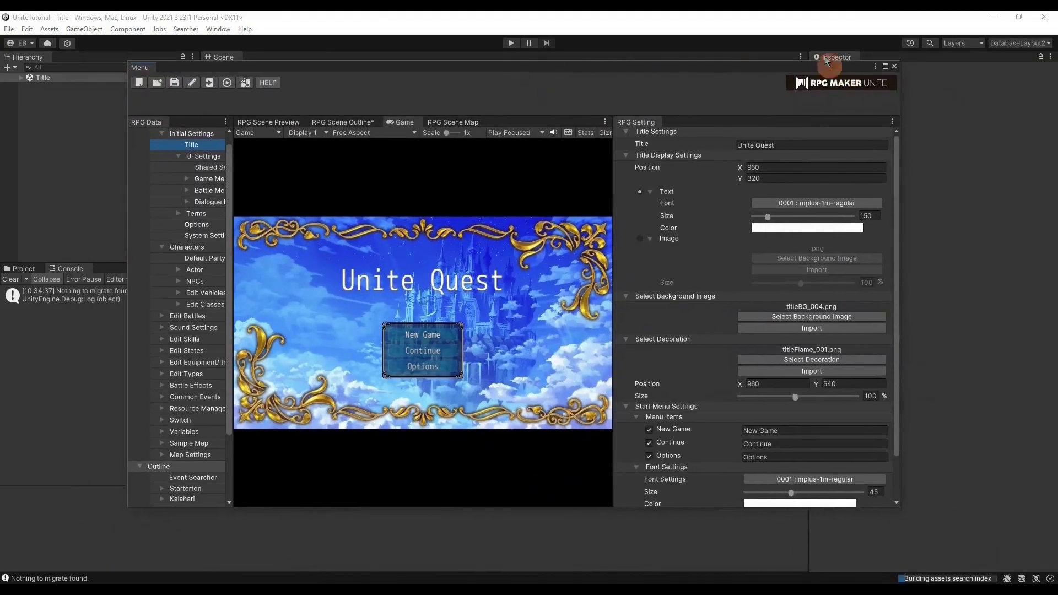